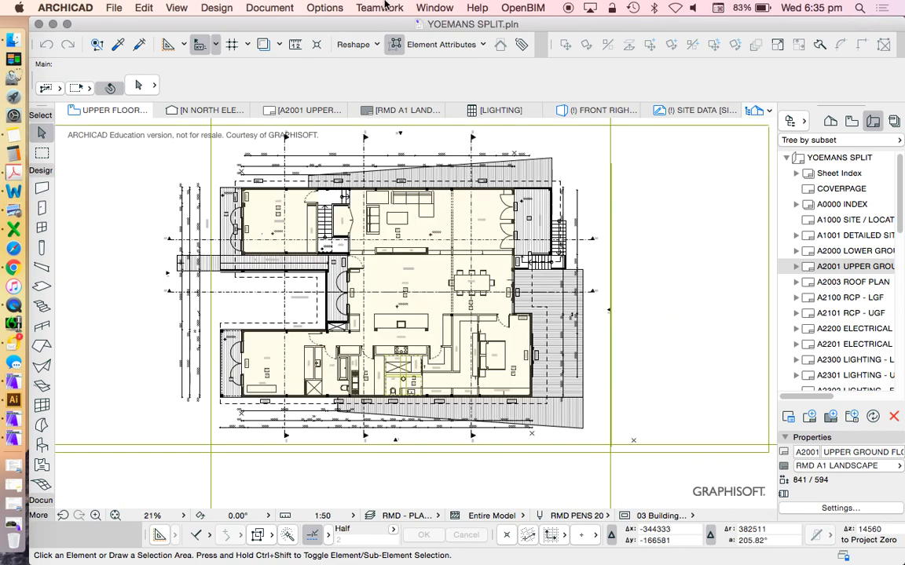
# Show the Options > Element Attributes submenu.
pyautogui.click(329, 8)
pyautogui.moveTo(346, 25)
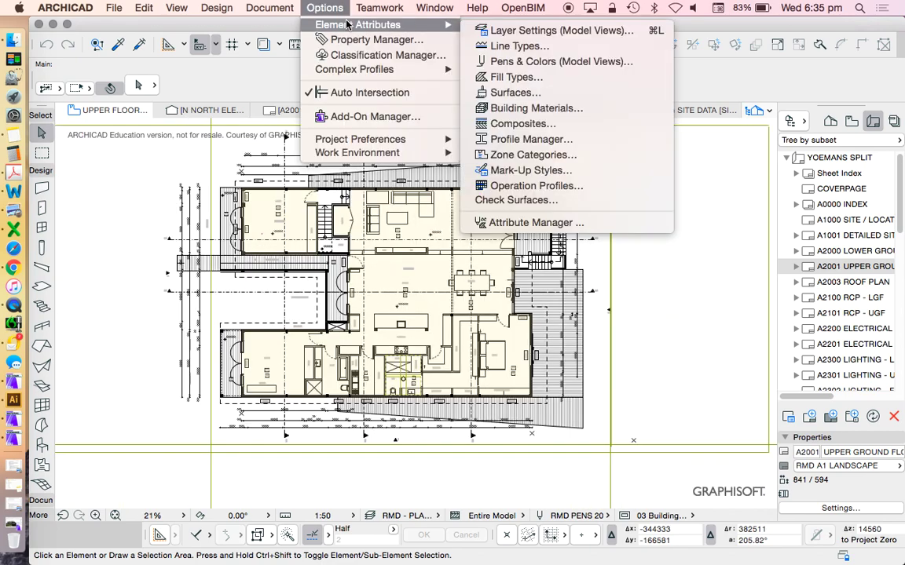
# Open Layer Settings (Model Views) and scroll the Layers list down to the undashed RMD layers.
pyautogui.click(540, 31)
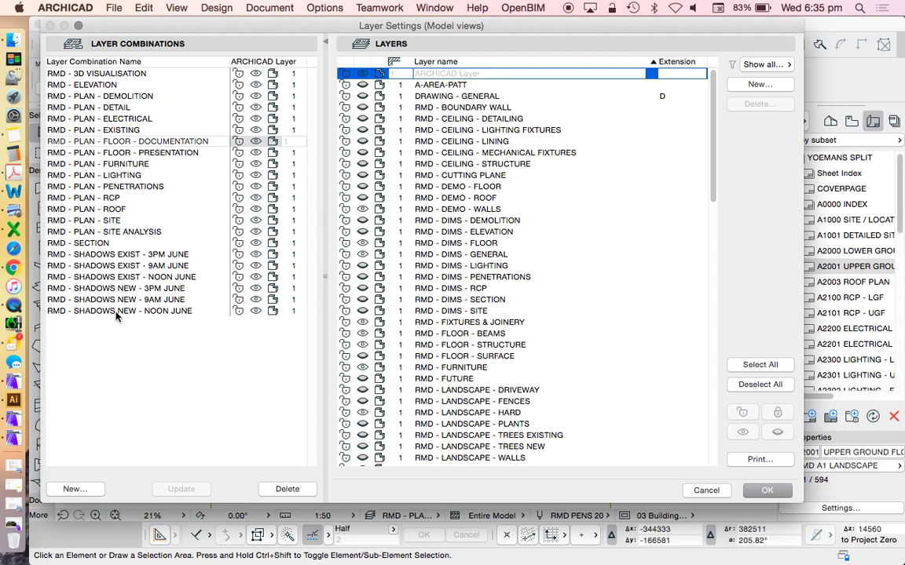
pyautogui.scroll(-1, 458, 172)
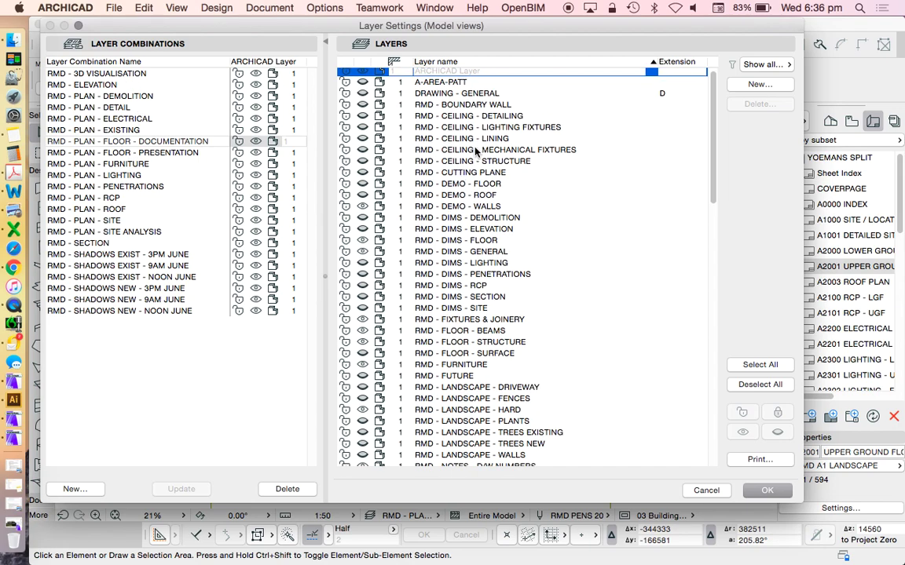
pyautogui.scroll(-3, 534, 176)
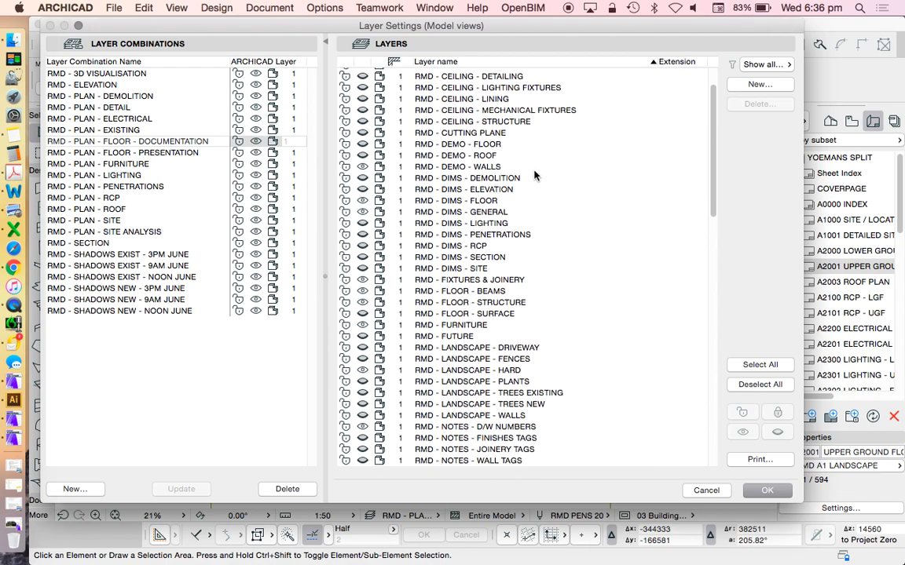
pyautogui.scroll(-3, 534, 175)
pyautogui.scroll(-1, 538, 193)
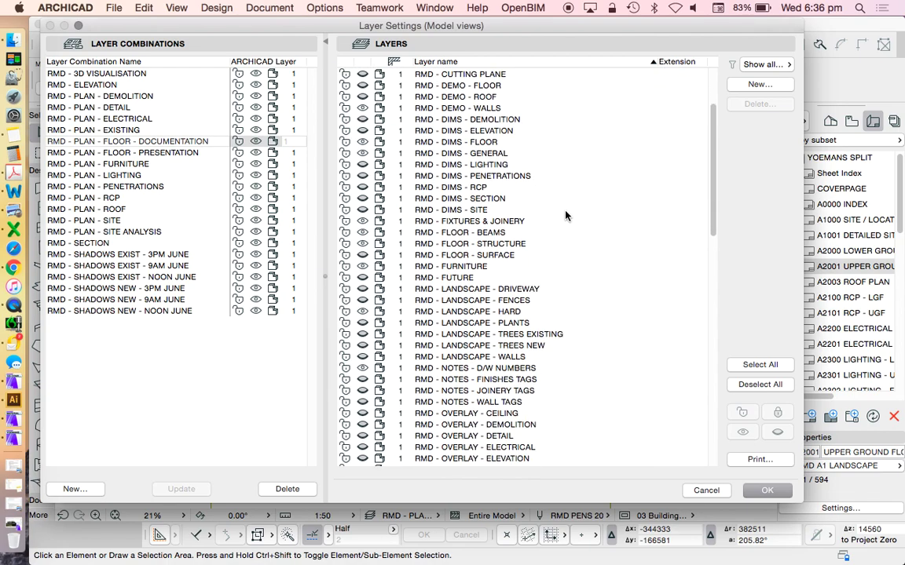
pyautogui.scroll(5, 470, 164)
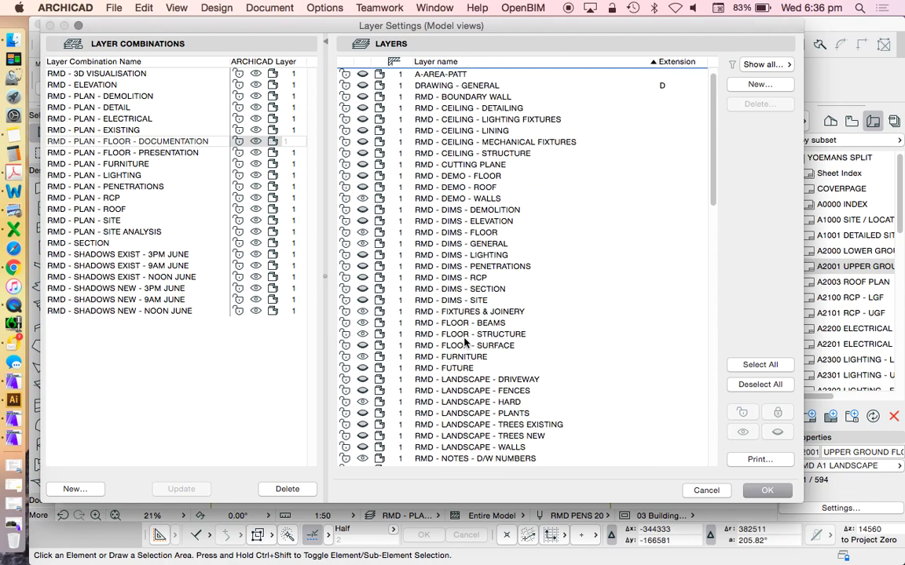
pyautogui.scroll(-1, 431, 379)
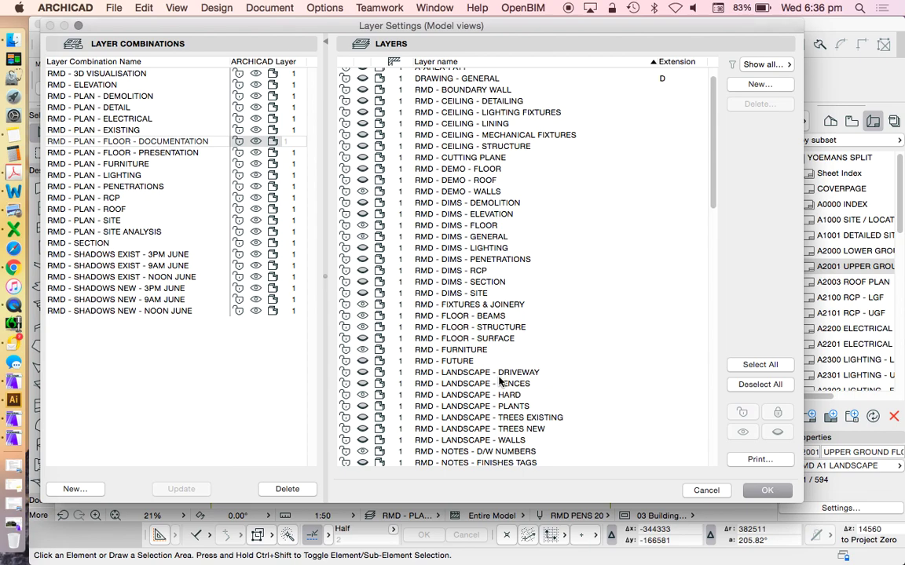
pyautogui.scroll(-5, 503, 377)
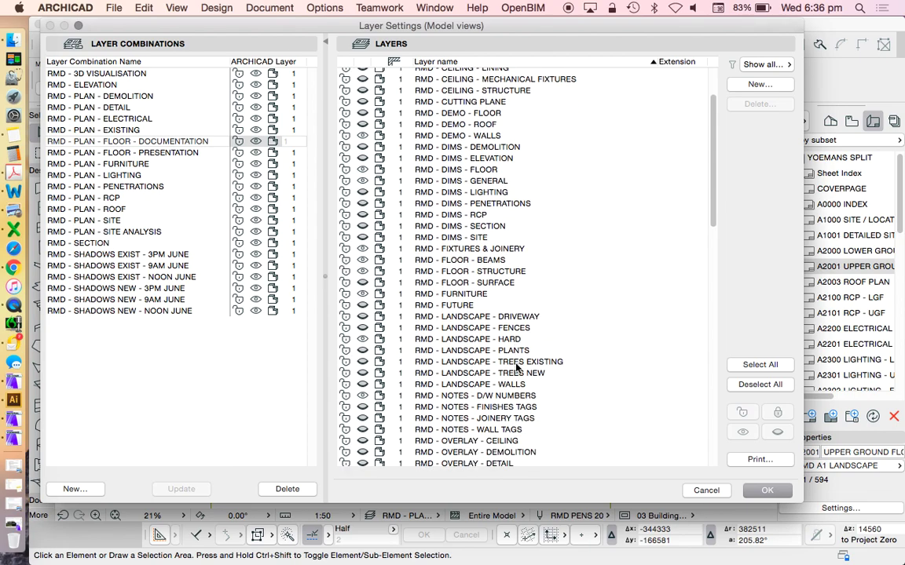
pyautogui.scroll(-10, 518, 361)
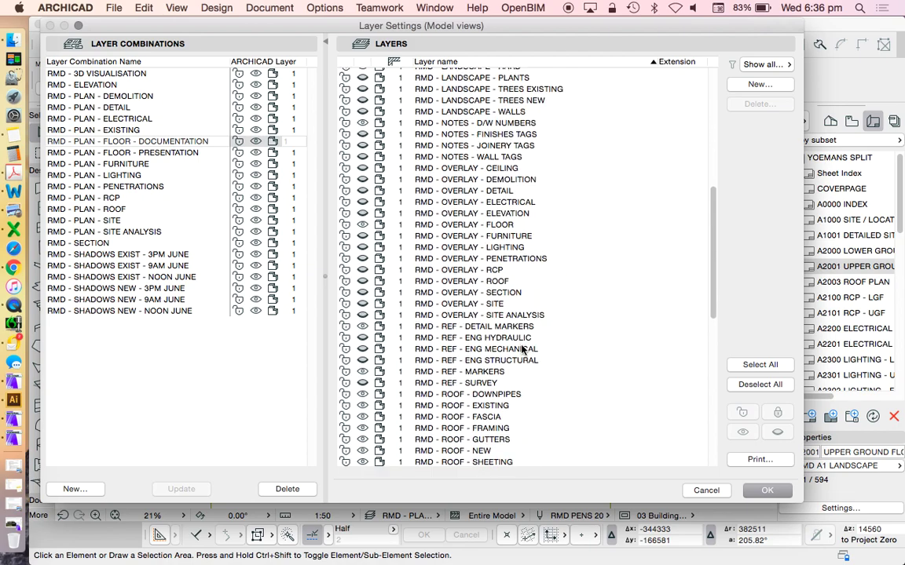
pyautogui.scroll(-4, 520, 351)
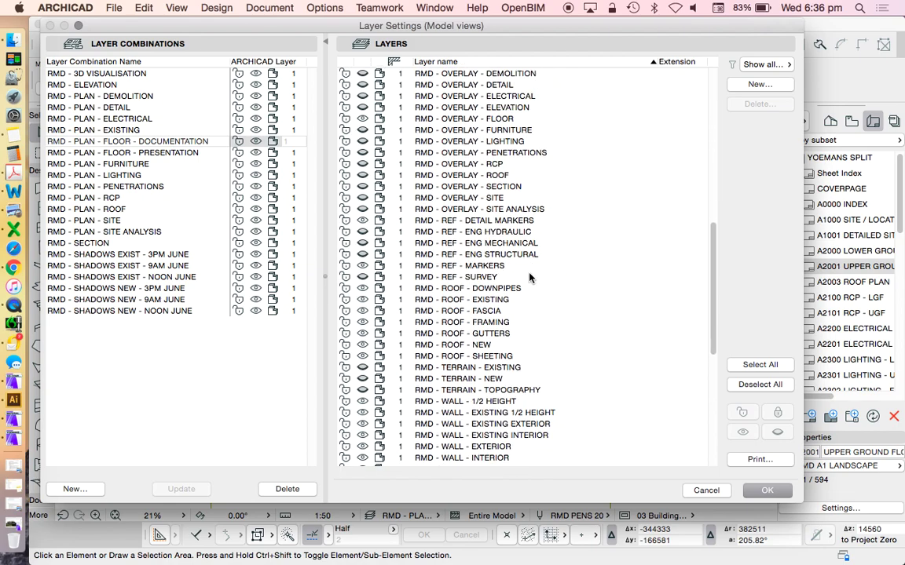
pyautogui.scroll(-8, 529, 277)
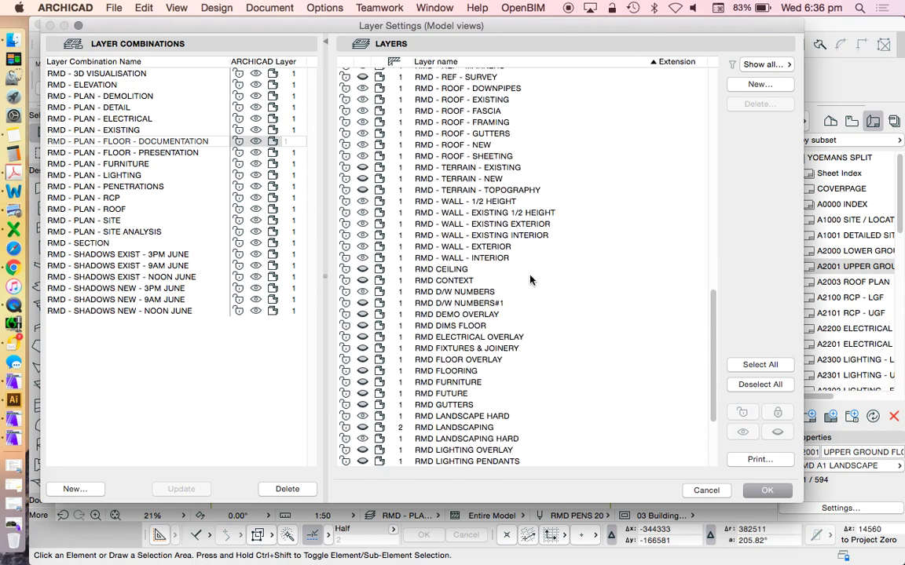
pyautogui.scroll(-5, 530, 280)
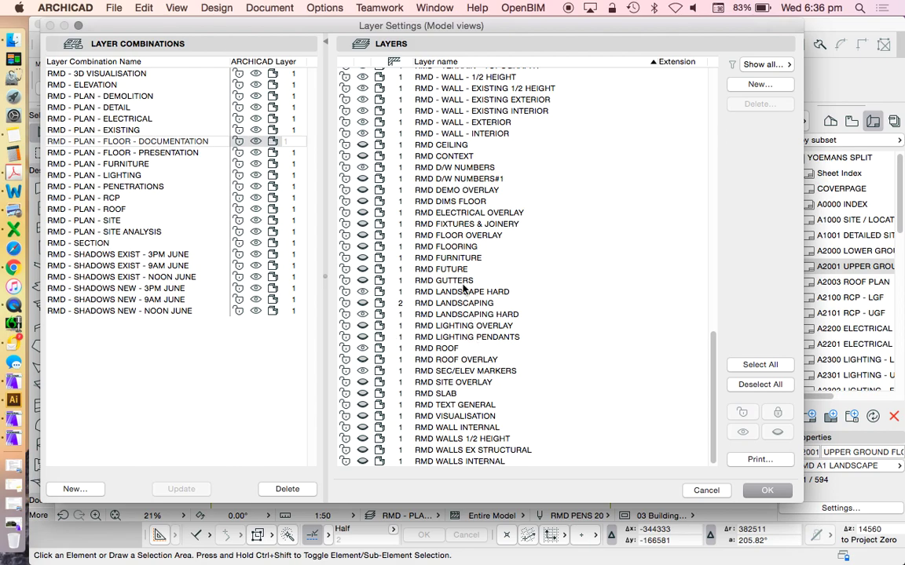
pyautogui.scroll(10, 420, 217)
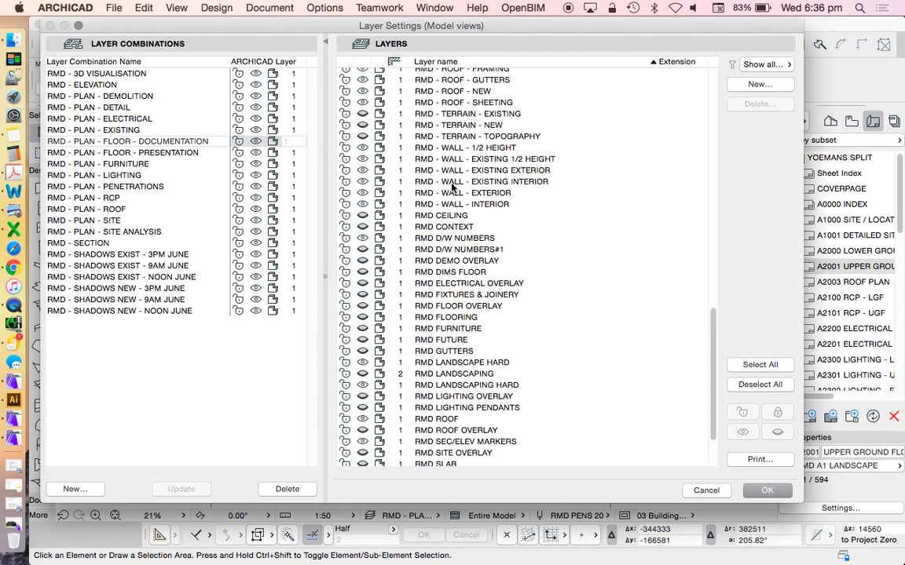
pyautogui.scroll(-9, 419, 209)
pyautogui.scroll(-4, 449, 274)
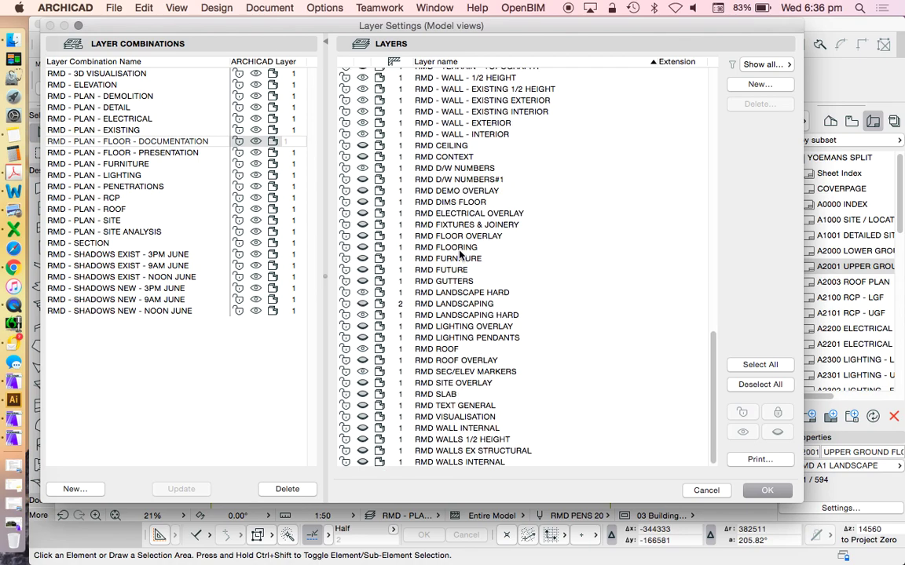
pyautogui.scroll(2, 476, 261)
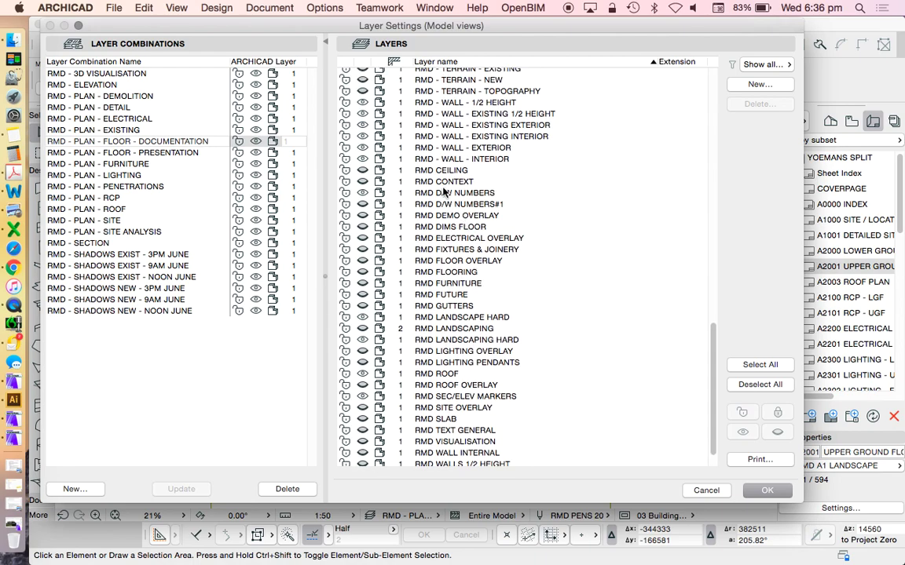
# Select the undashed RMD CEILING layer in the Layers list.
pyautogui.click(398, 169)
pyautogui.scroll(10, 455, 201)
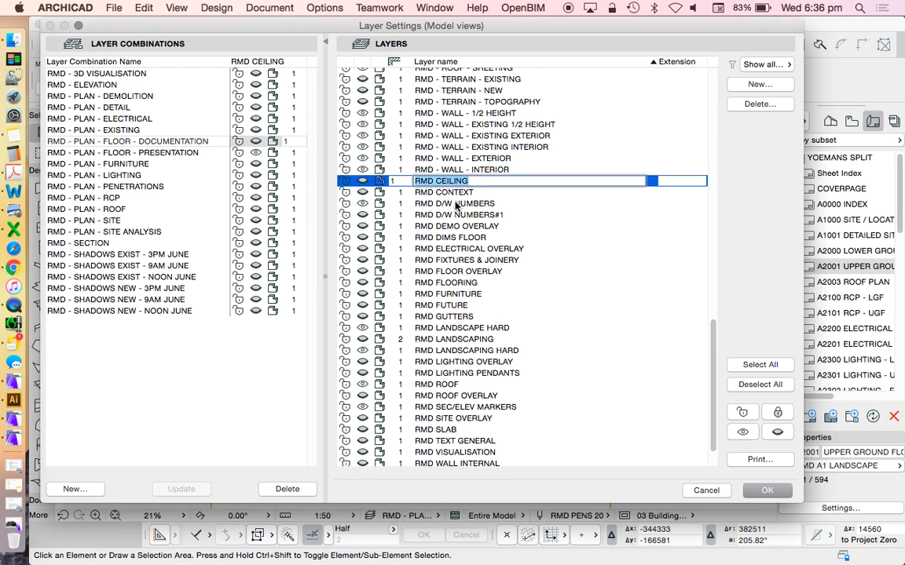
pyautogui.scroll(-10, 487, 260)
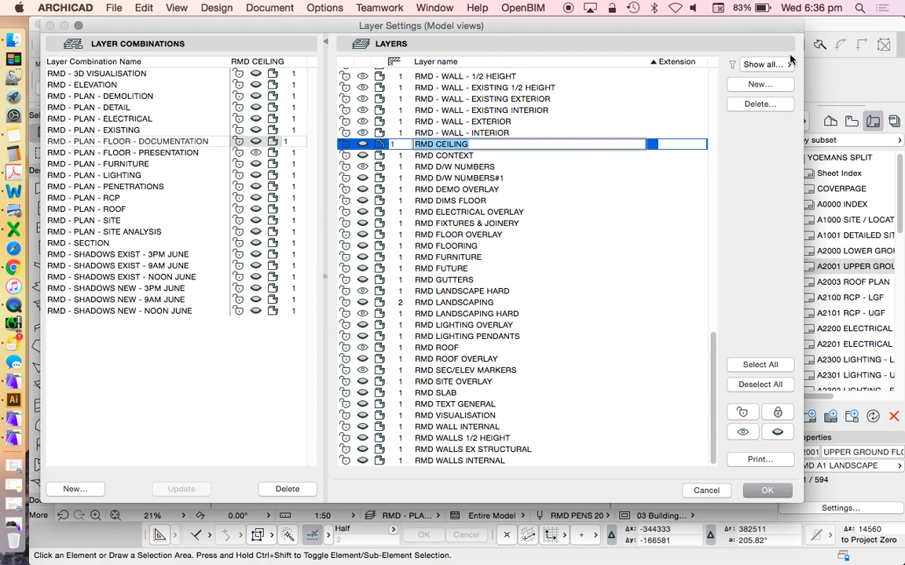
# Delete RMD CEILING, moving its elements onto RMD - CEILING - STRUCTURE, then select RMD CONTEXT.
pyautogui.click(763, 107)
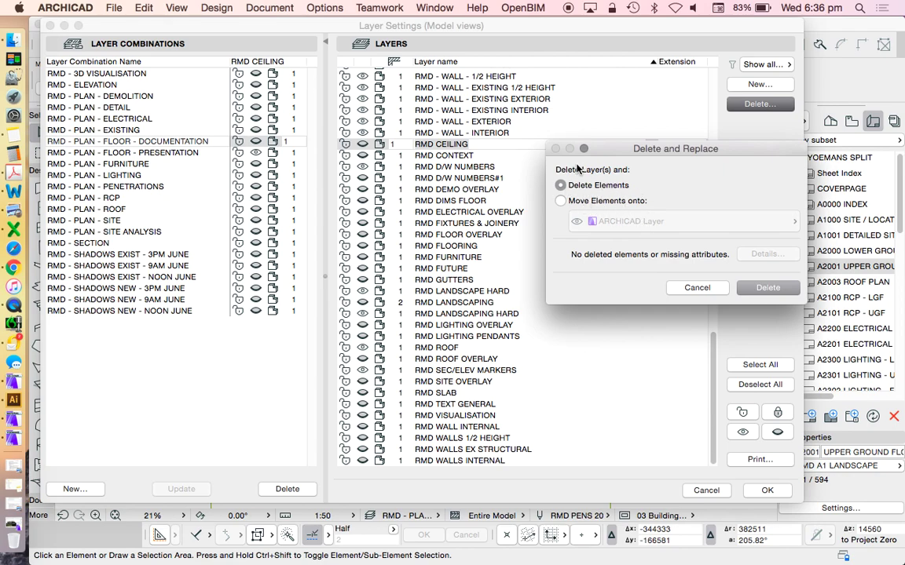
pyautogui.click(579, 206)
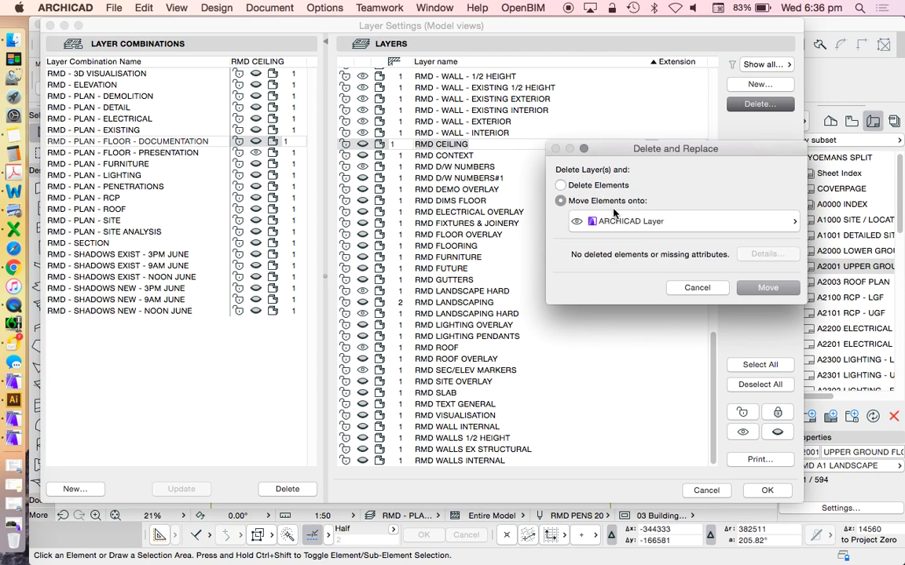
pyautogui.click(629, 222)
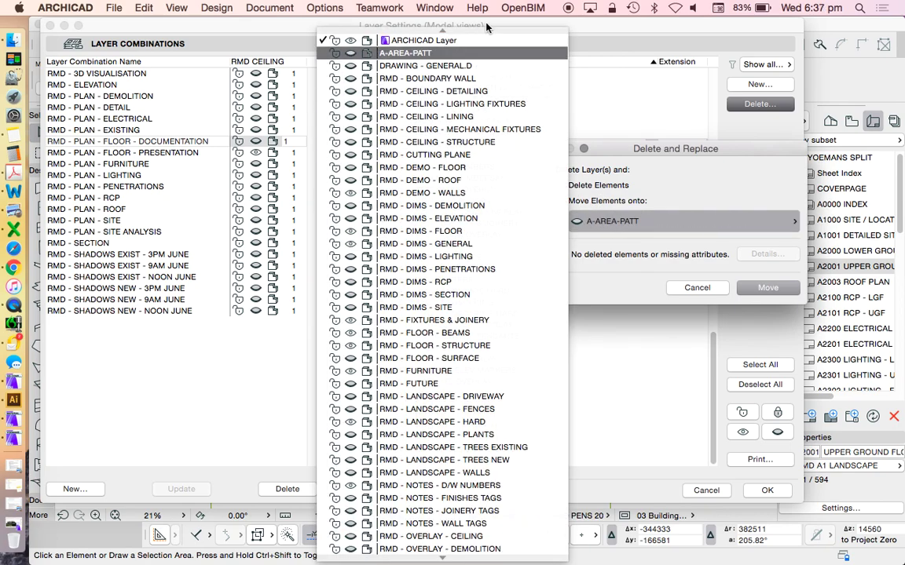
pyautogui.moveTo(621, 153); pyautogui.dragTo(628, 115)
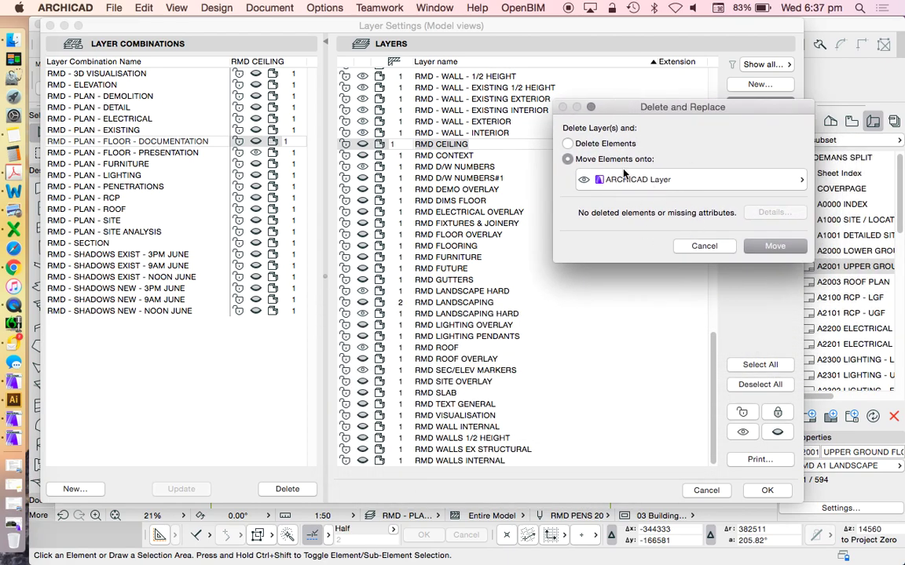
pyautogui.click(658, 182)
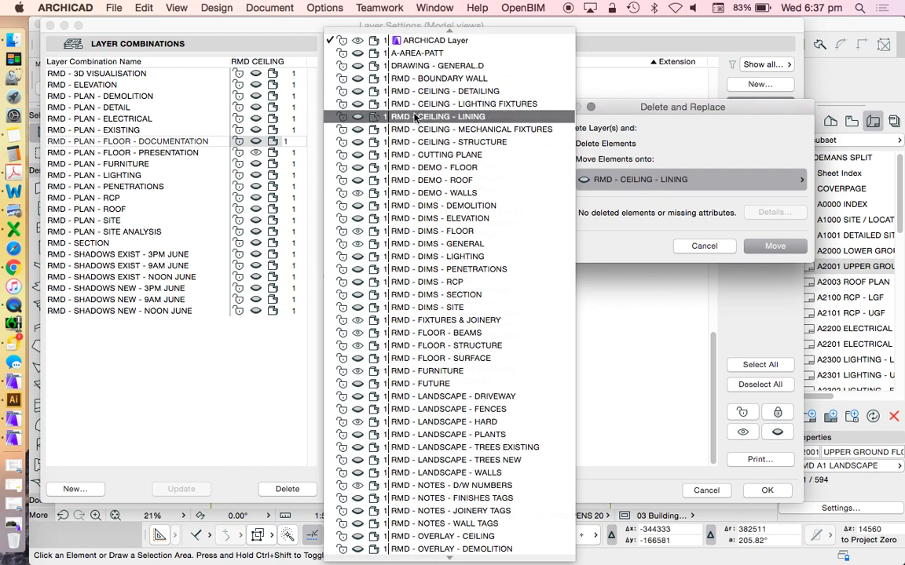
pyautogui.click(456, 145)
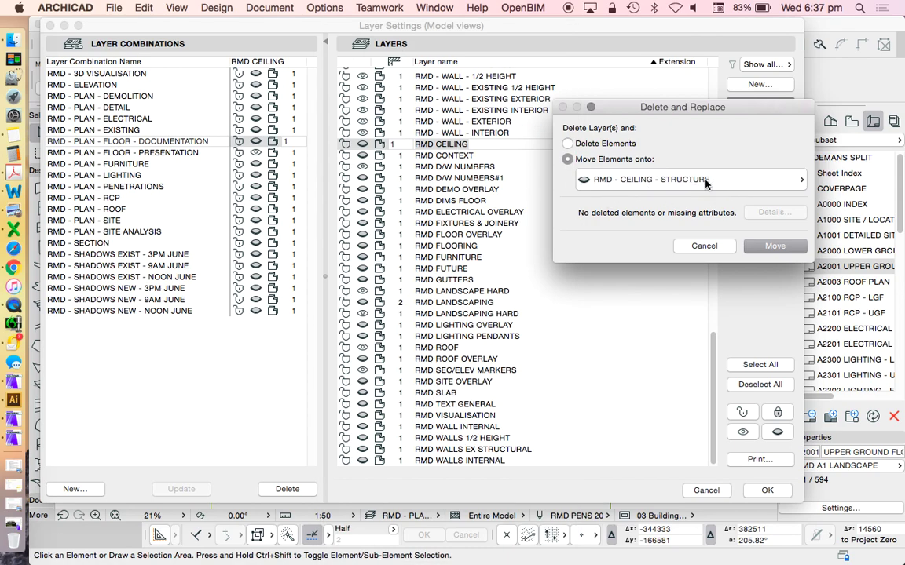
pyautogui.click(774, 248)
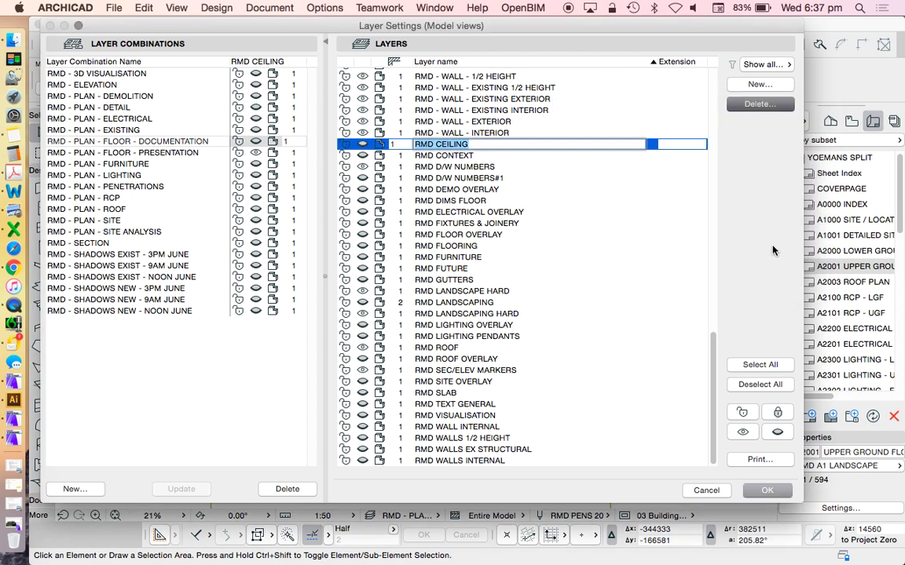
pyautogui.scroll(-15, 458, 170)
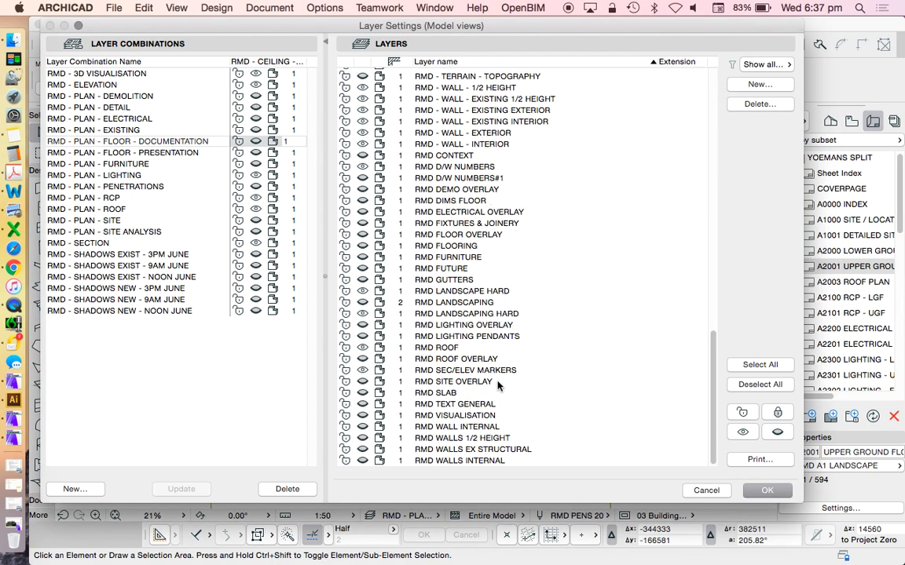
pyautogui.click(471, 156)
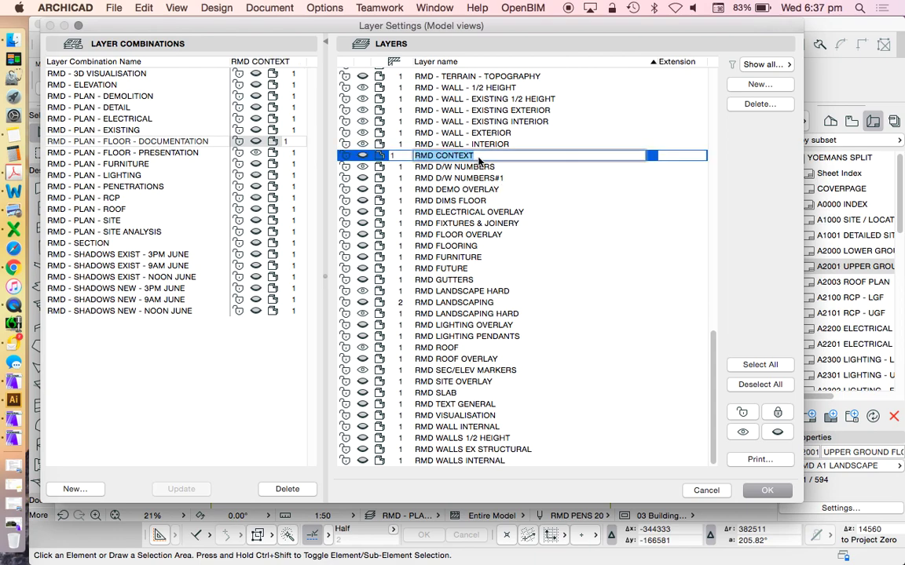
# Start deleting RMD CONTEXT, browse the target layers, then cancel so the layer is kept.
pyautogui.click(759, 104)
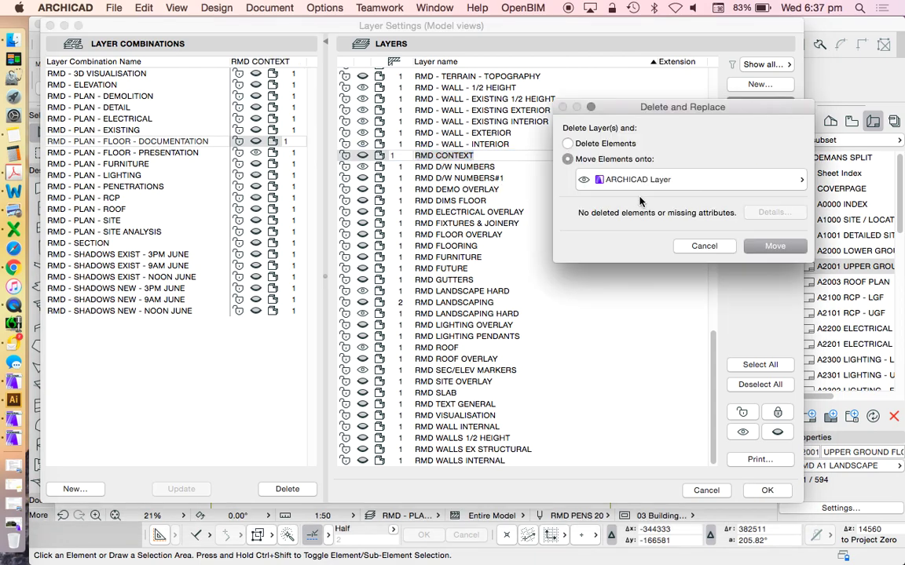
pyautogui.click(597, 179)
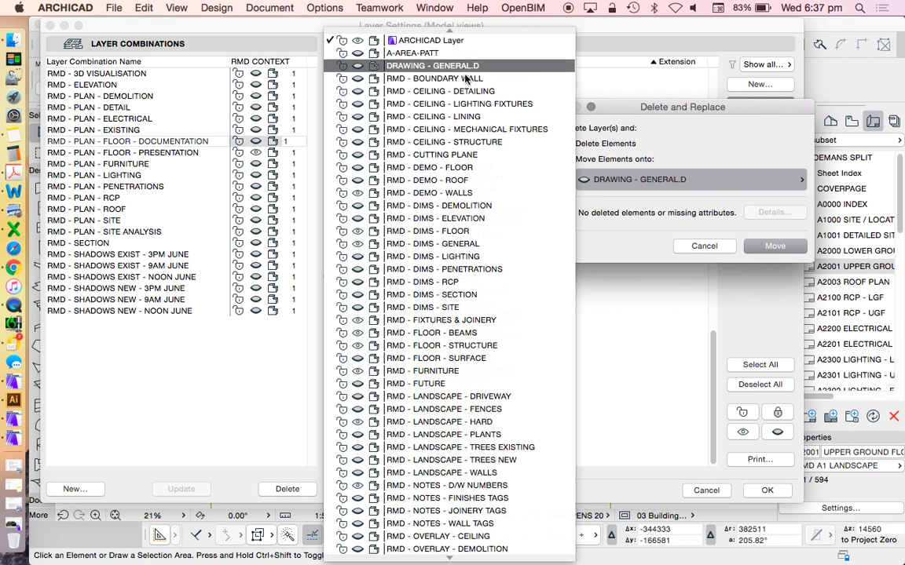
pyautogui.scroll(-3, 467, 93)
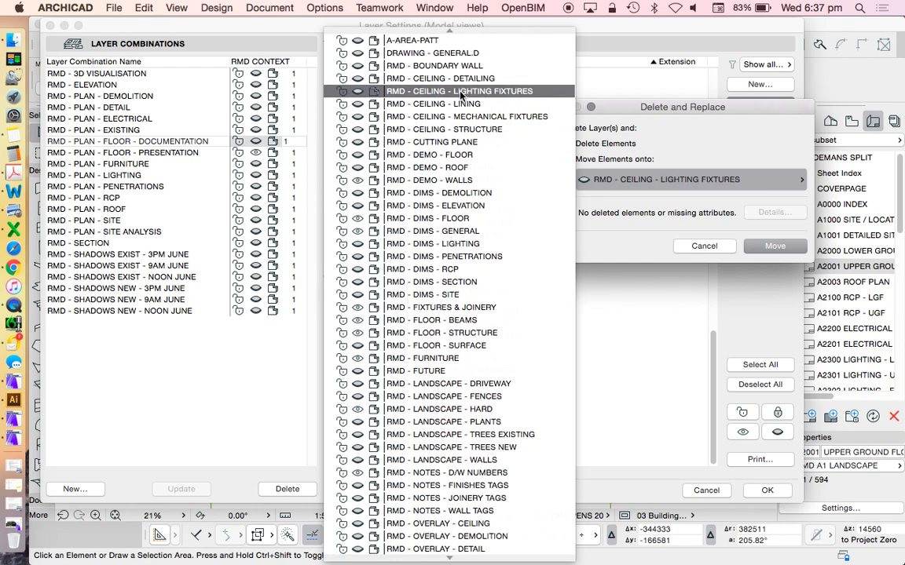
pyautogui.scroll(-6, 474, 300)
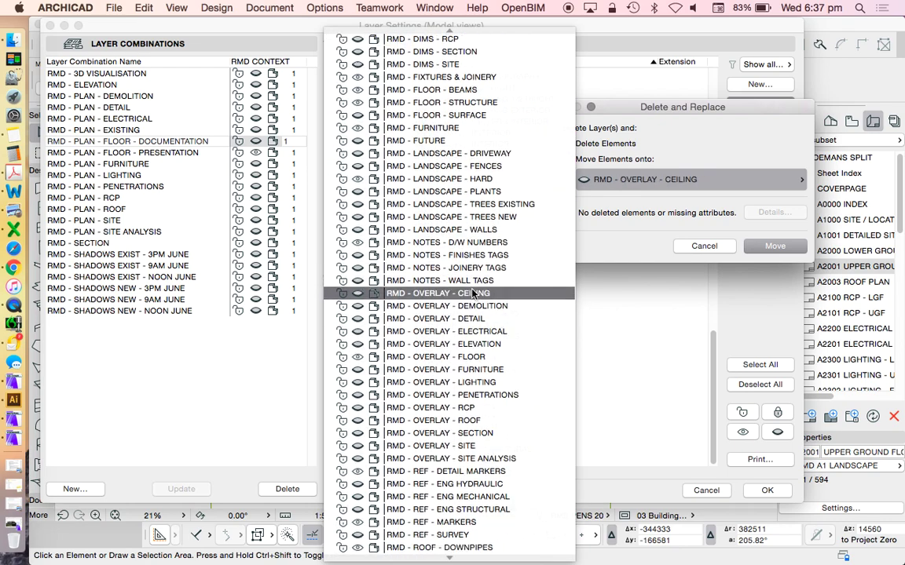
pyautogui.scroll(-3, 464, 263)
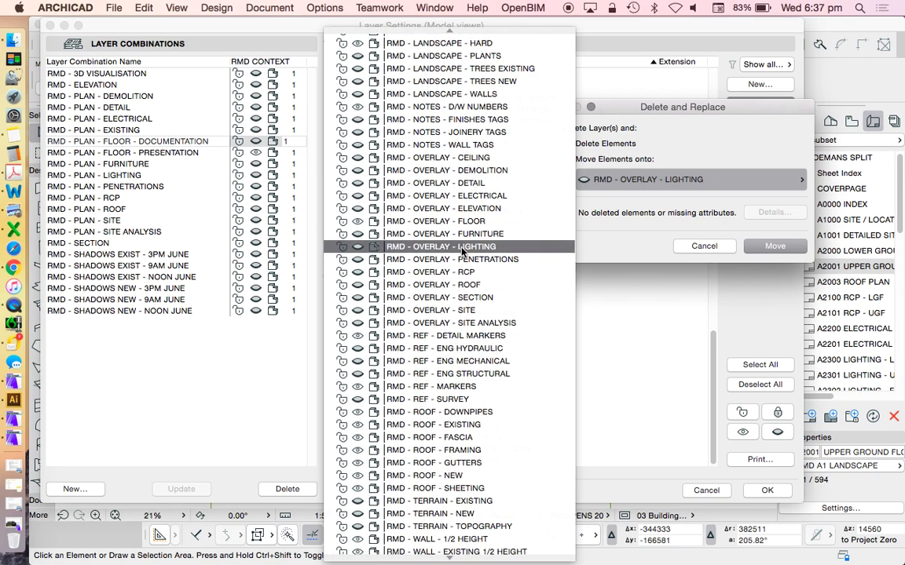
pyautogui.scroll(4, 465, 292)
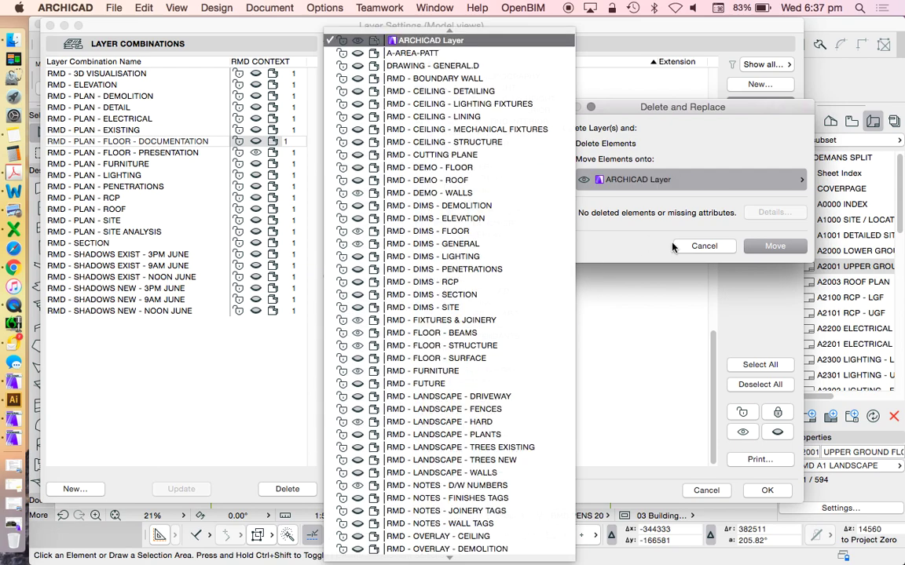
pyautogui.click(736, 169)
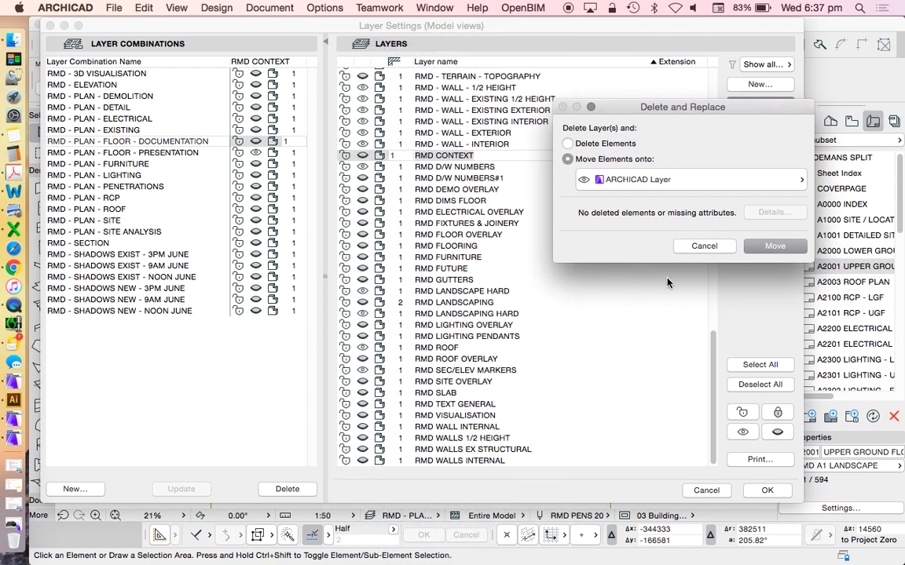
pyautogui.click(703, 246)
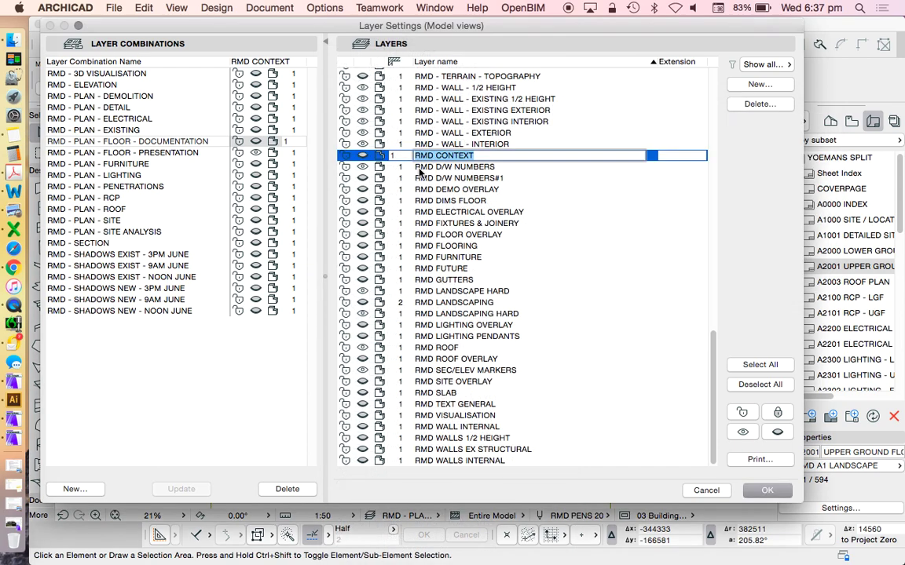
# Delete RMD D/W NUMBERS#1, reassigning its elements to RMD - NOTES - D/W NUMBERS.
pyautogui.click(447, 168)
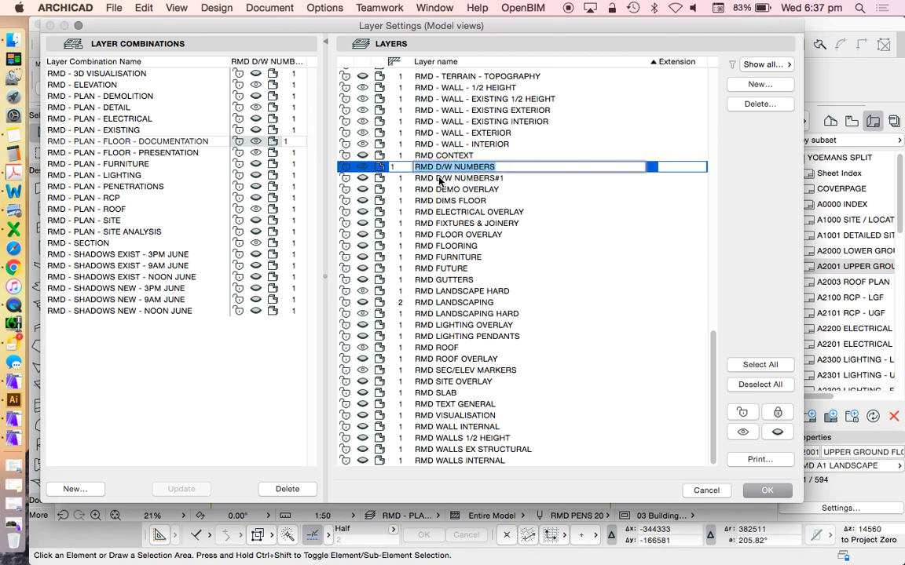
pyautogui.click(460, 179)
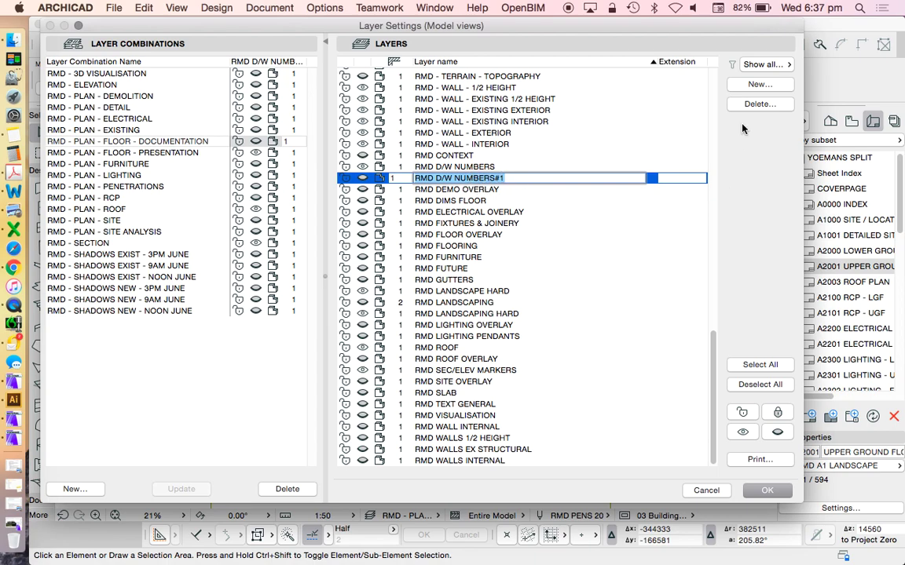
pyautogui.click(760, 103)
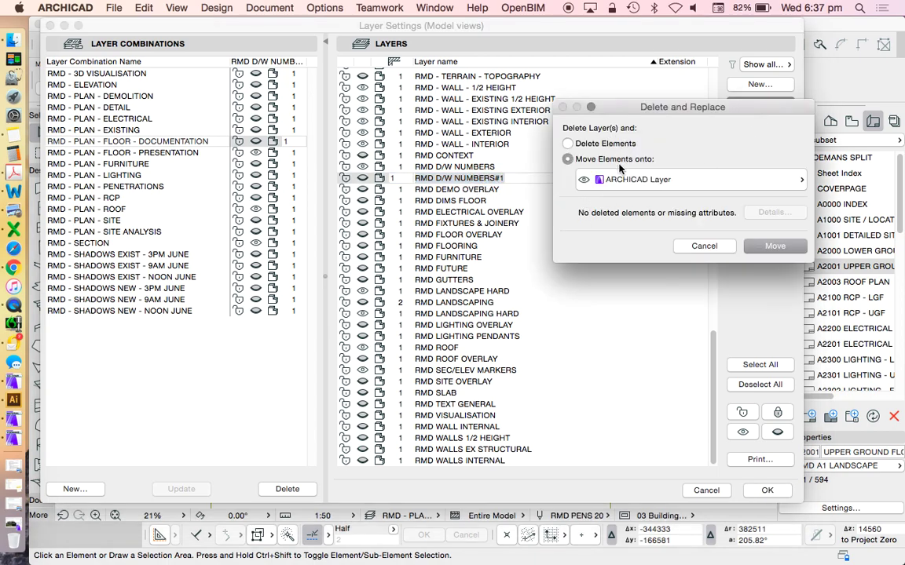
pyautogui.click(624, 179)
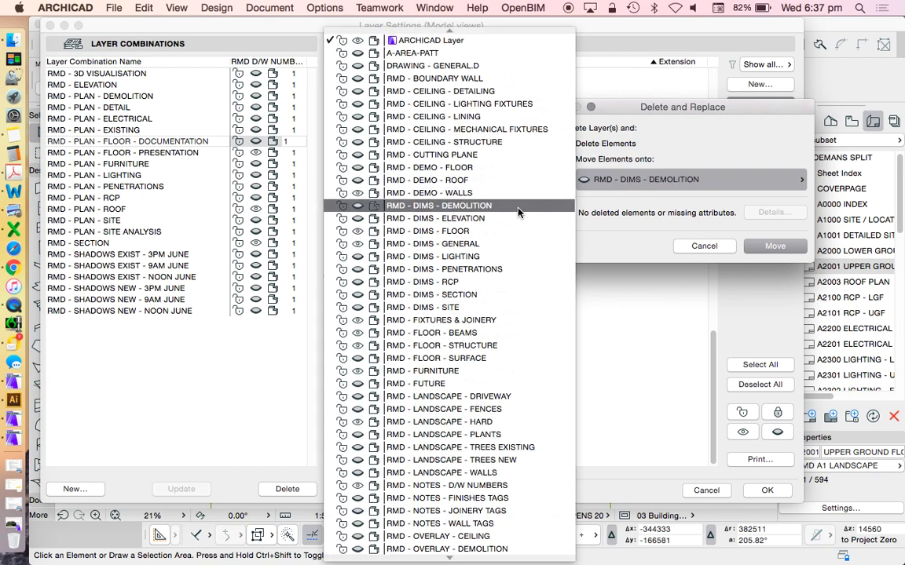
pyautogui.scroll(-3, 515, 188)
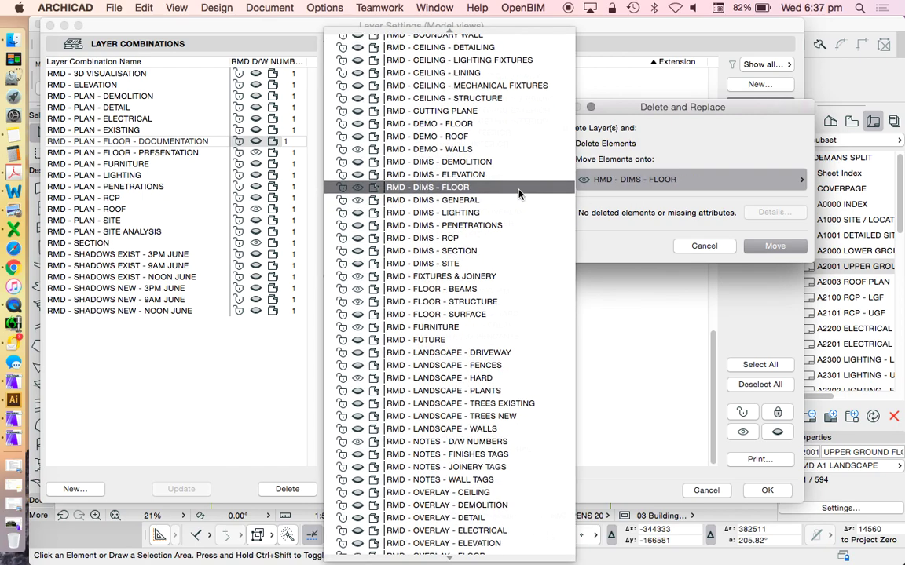
pyautogui.scroll(-4, 516, 173)
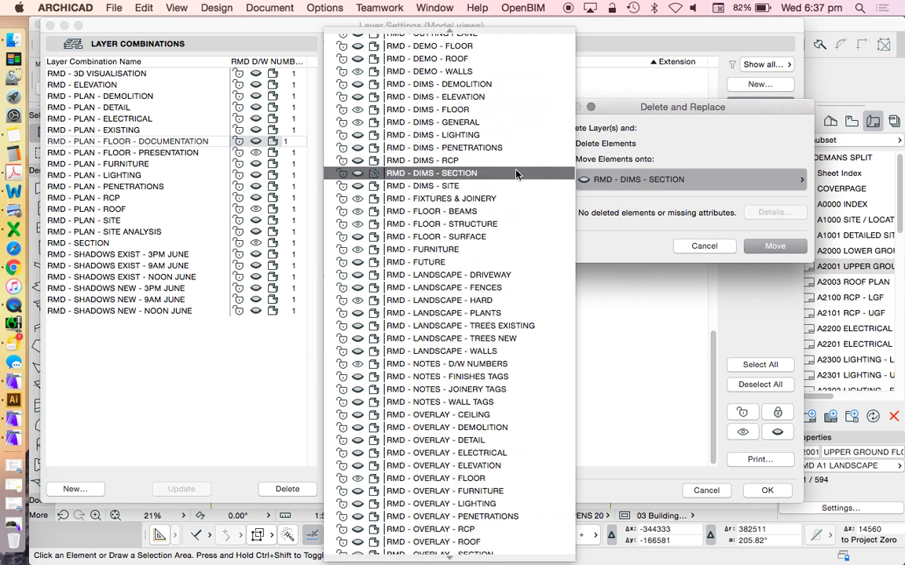
pyautogui.click(481, 364)
pyautogui.click(774, 245)
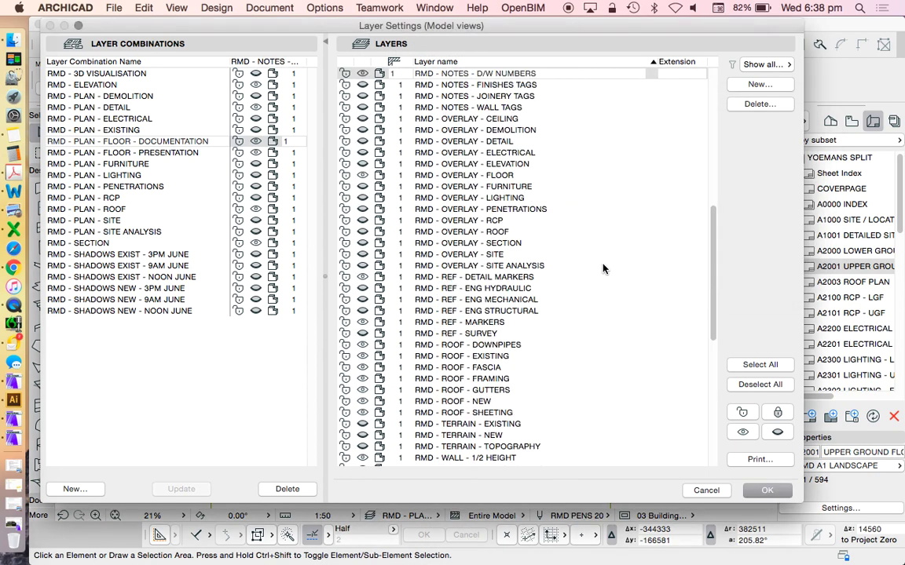
# Delete the RMD D/W NUMBERS layer too, moving its elements onto RMD - NOTES - D/W NUMBERS.
pyautogui.scroll(-10, 490, 232)
pyautogui.click(454, 177)
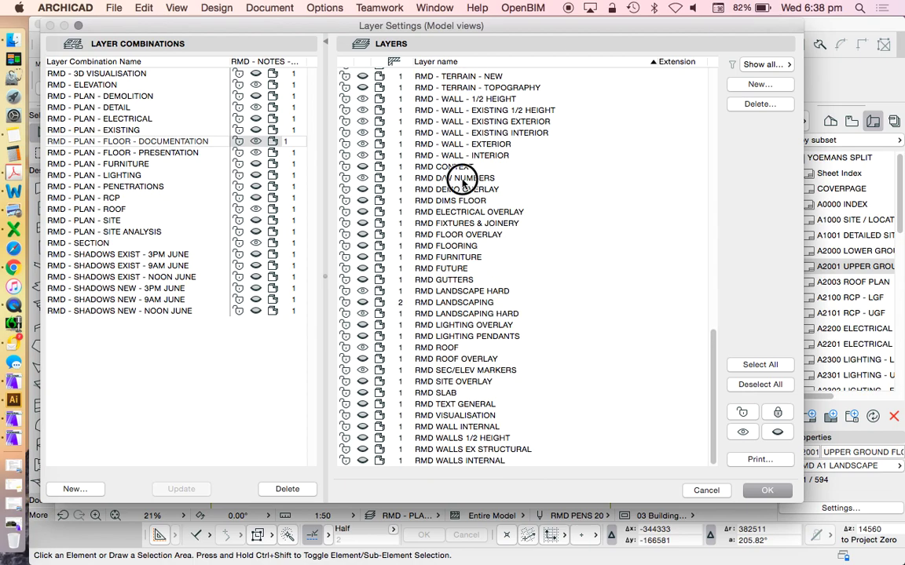
pyautogui.click(759, 105)
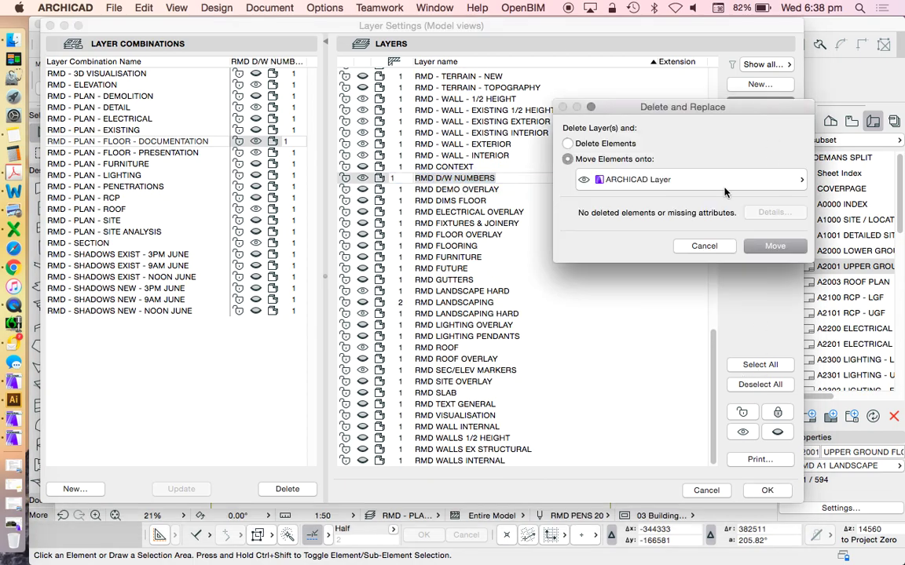
pyautogui.click(602, 179)
pyautogui.scroll(-2, 487, 145)
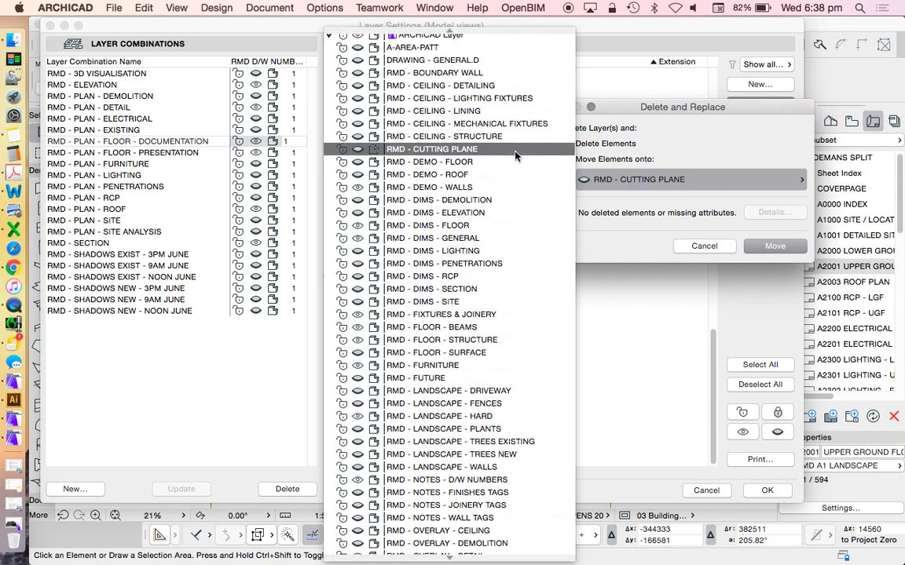
pyautogui.scroll(-2, 510, 151)
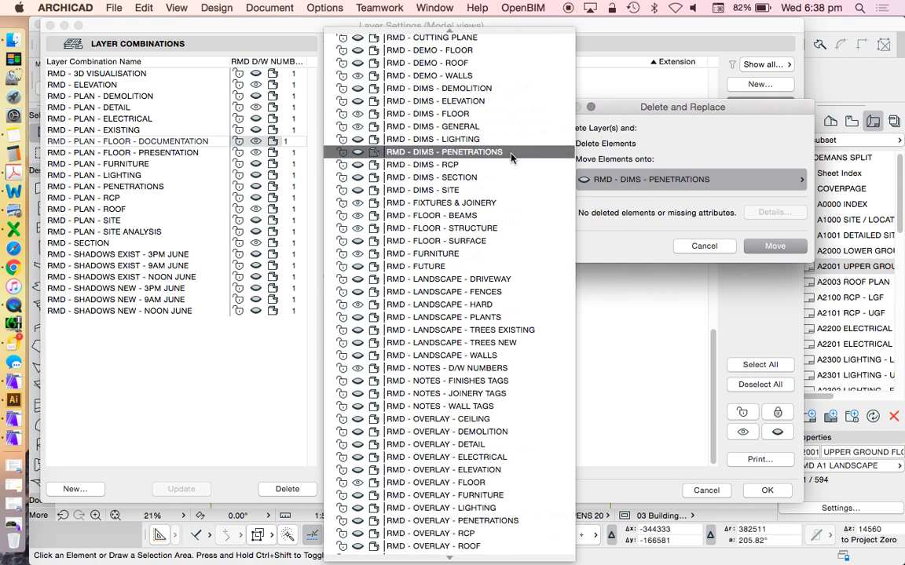
pyautogui.click(488, 369)
pyautogui.click(774, 247)
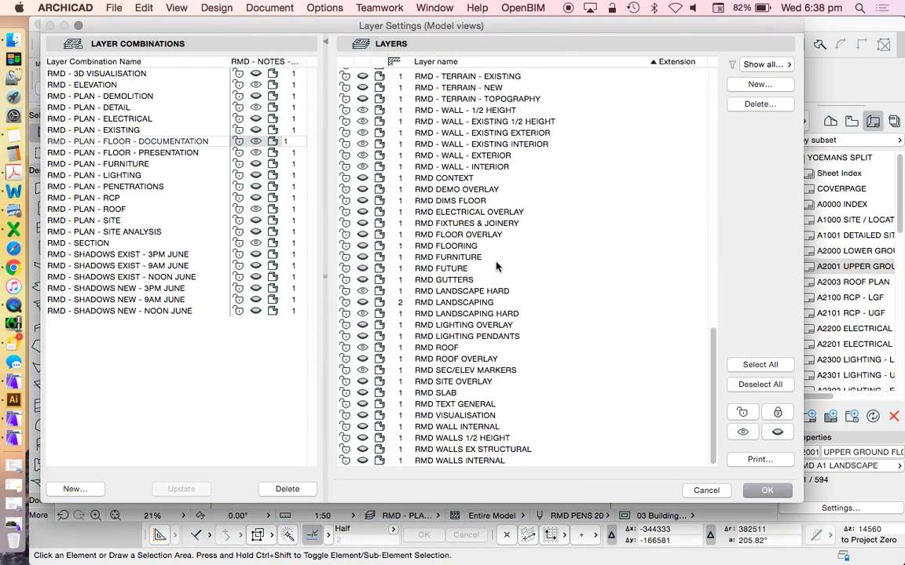
# Delete RMD DEMO OVERLAY, choosing RMD - OVERLAY - DEMOLITION instead of RMD - DEMO - FLOOR as target.
pyautogui.scroll(1, 510, 275)
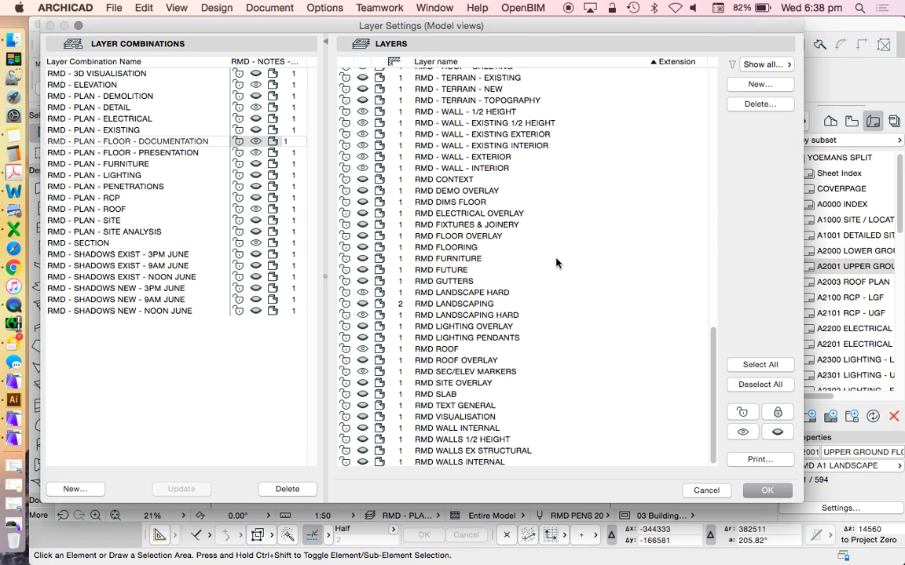
pyautogui.click(459, 193)
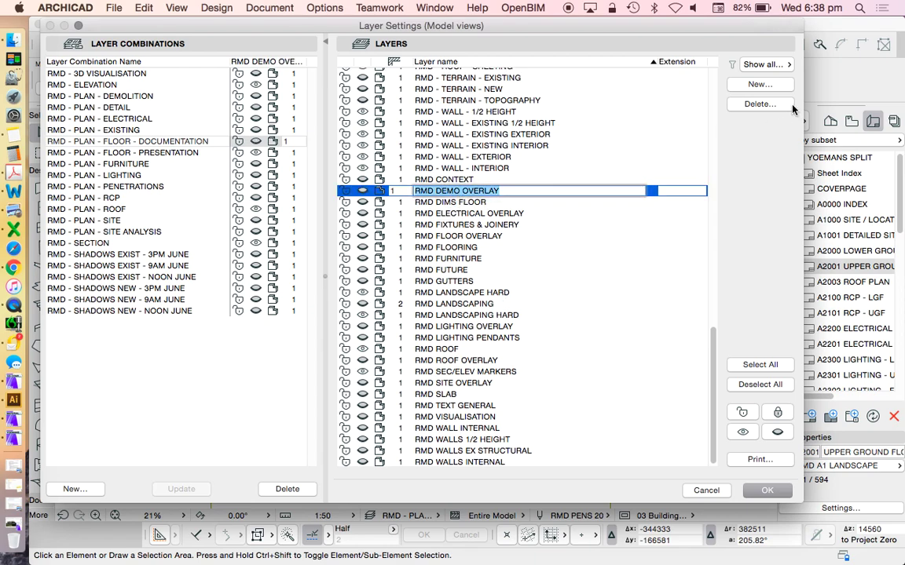
pyautogui.click(754, 105)
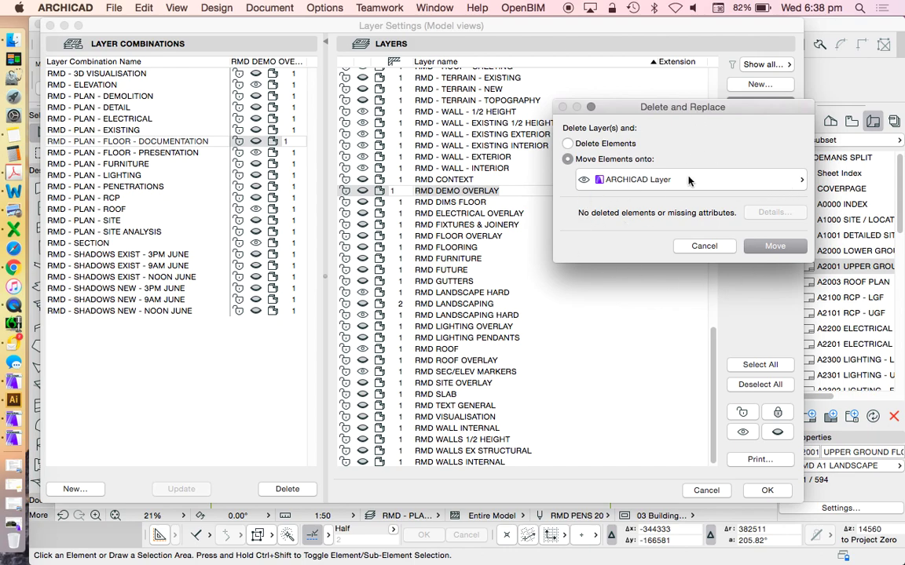
pyautogui.click(662, 181)
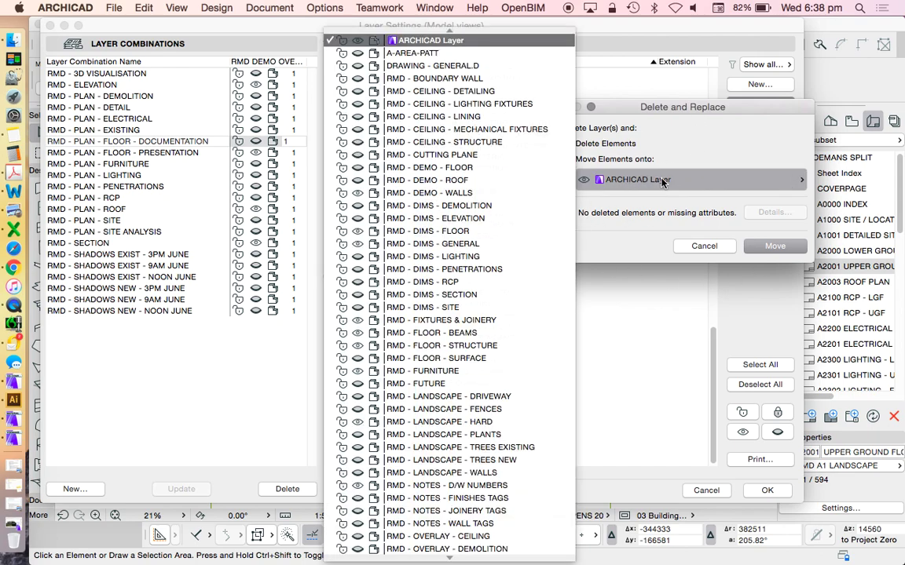
pyautogui.click(531, 168)
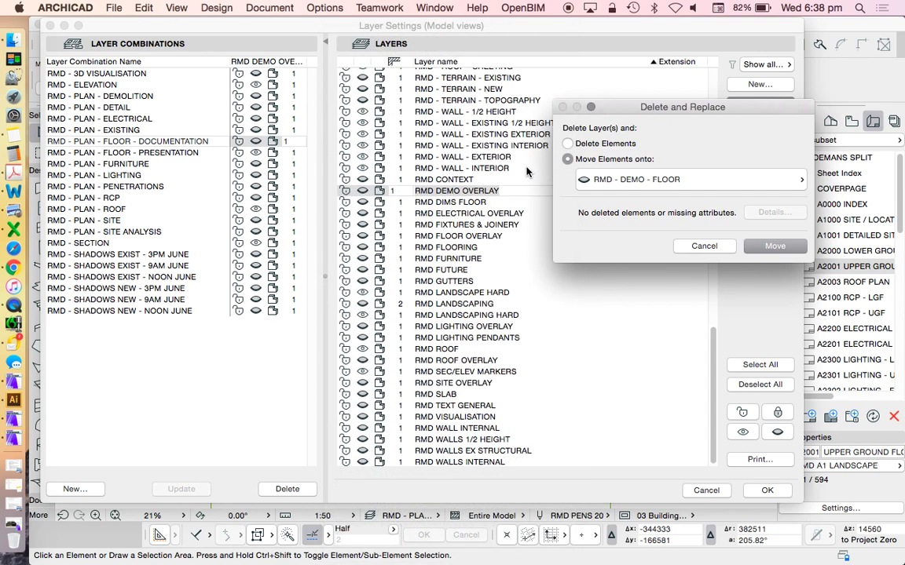
pyautogui.click(649, 180)
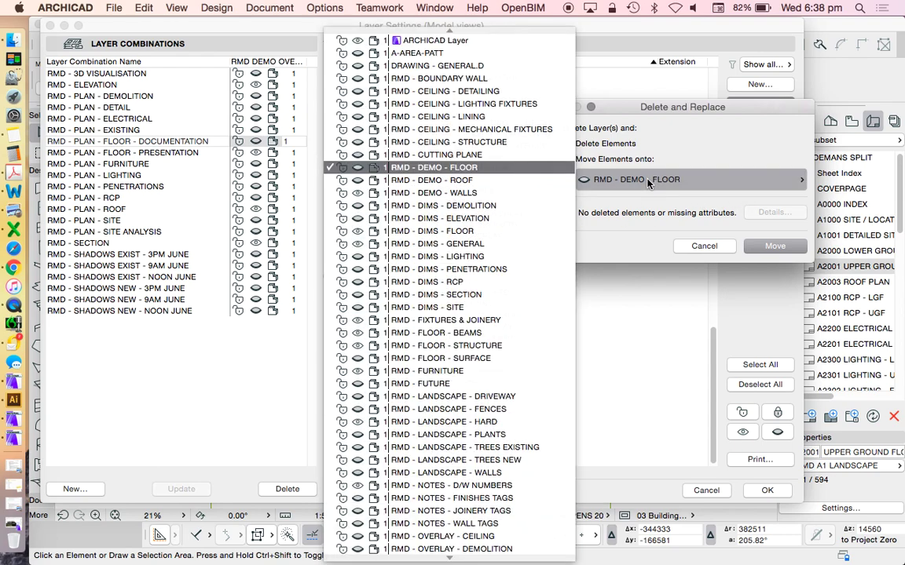
pyautogui.scroll(-5, 397, 199)
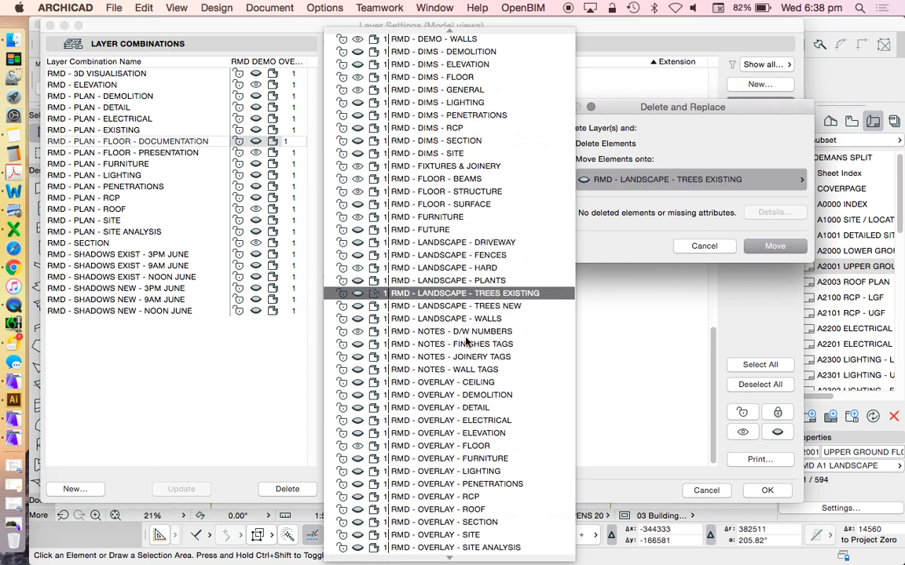
pyautogui.click(471, 395)
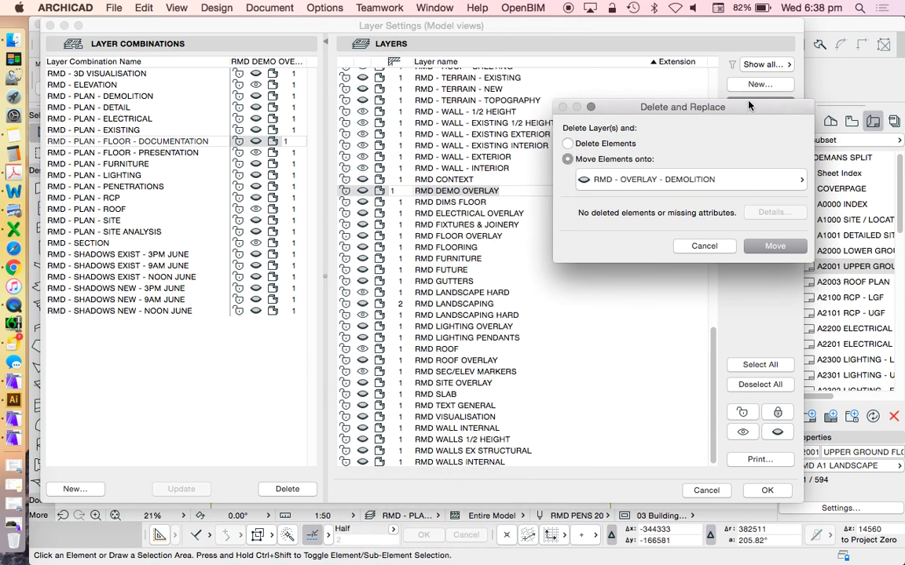
pyautogui.click(775, 246)
pyautogui.moveTo(720, 285); pyautogui.dragTo(725, 379)
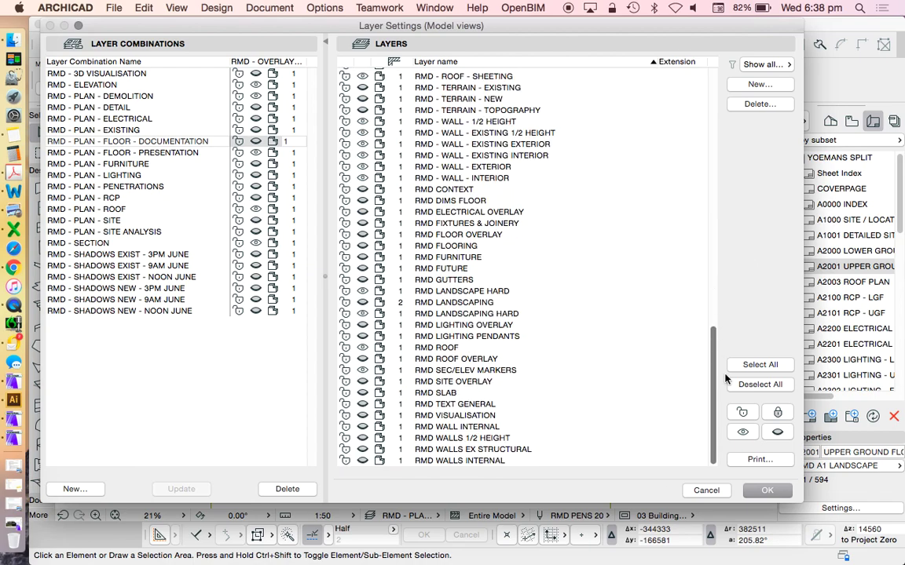
pyautogui.click(767, 490)
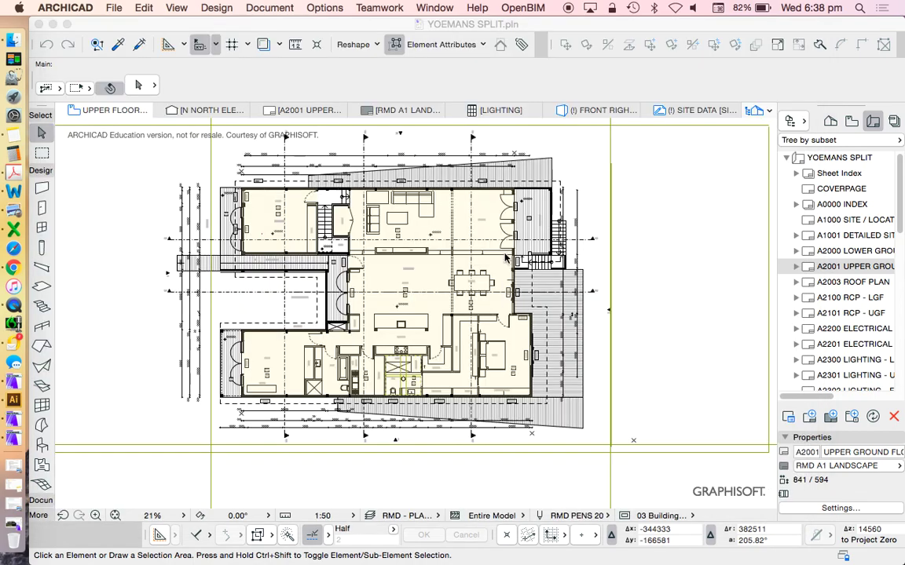
pyautogui.scroll(-2, 586, 291)
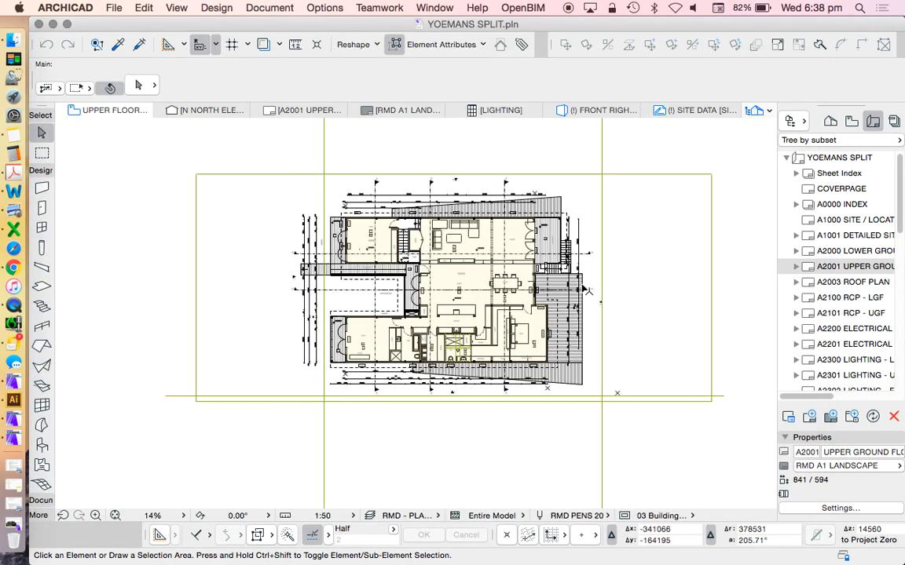
pyautogui.scroll(3, 476, 271)
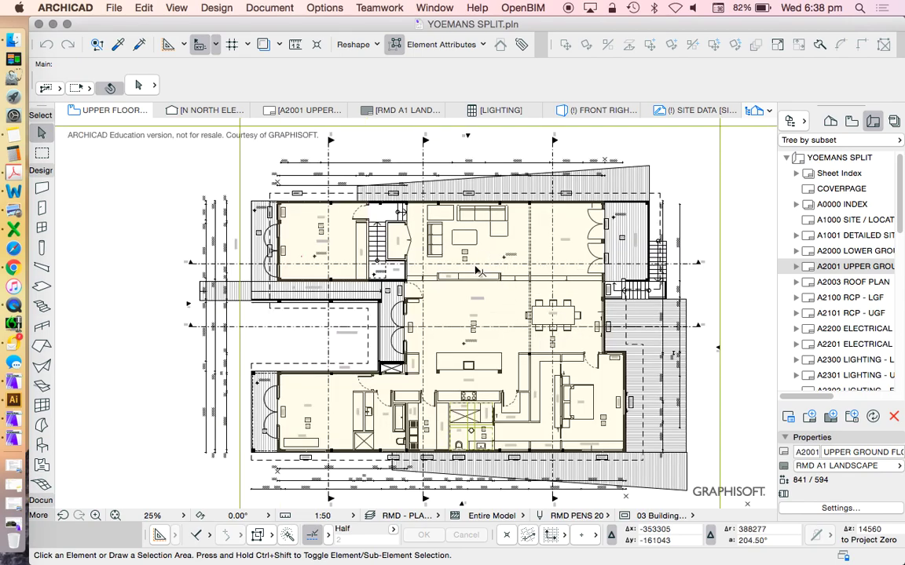
pyautogui.scroll(-1, 345, 237)
pyautogui.scroll(1, 345, 237)
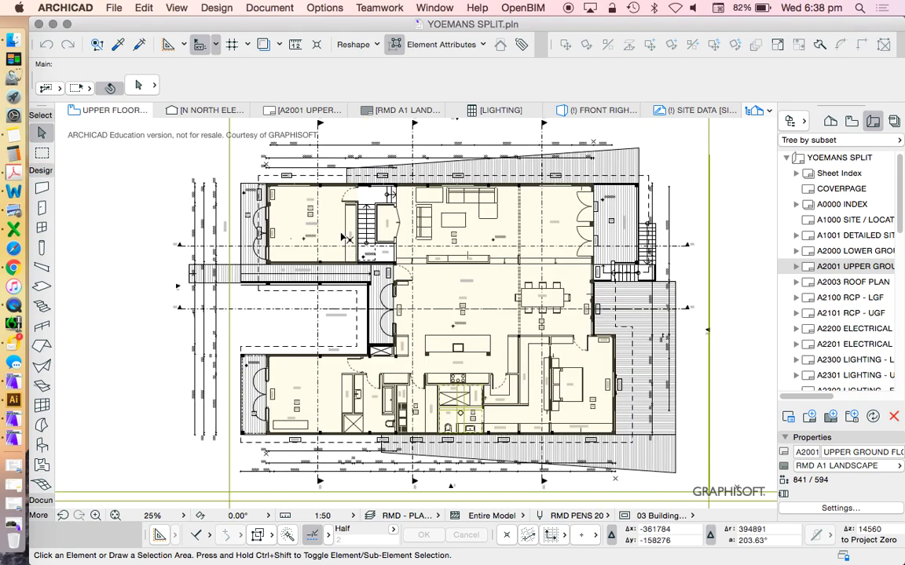
pyautogui.click(325, 8)
pyautogui.moveTo(326, 25)
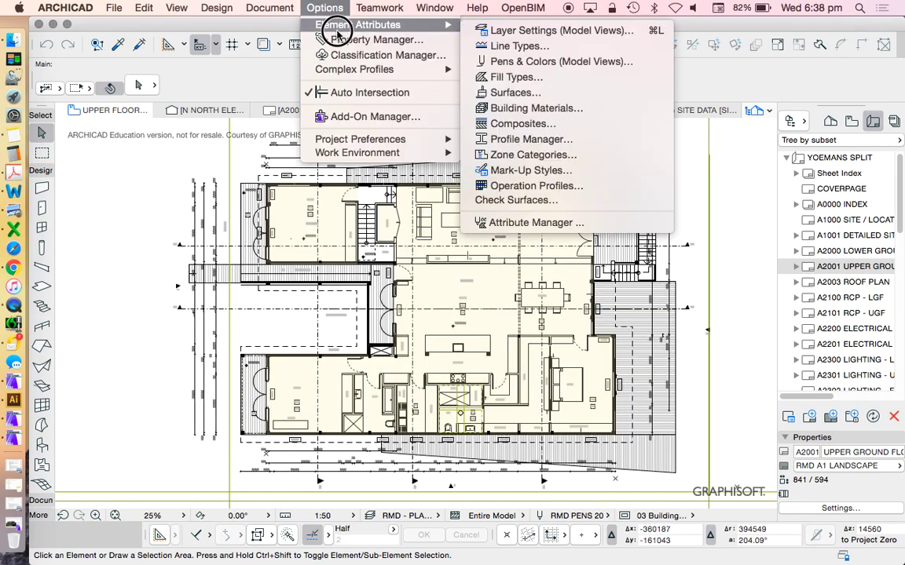
# Reopen Layer Settings (Model Views) and scroll the list to check the duplicate RMD layers are gone.
pyautogui.click(554, 35)
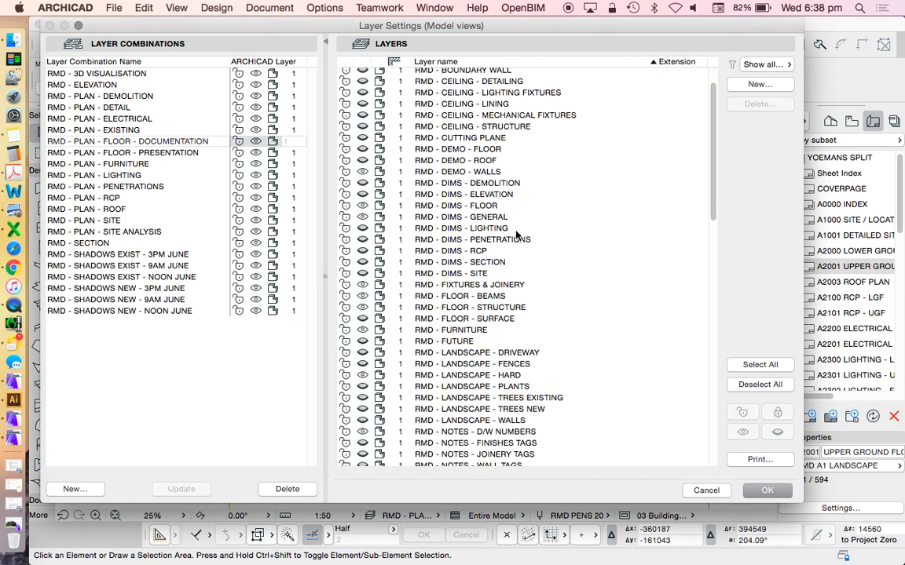
pyautogui.scroll(-20, 516, 233)
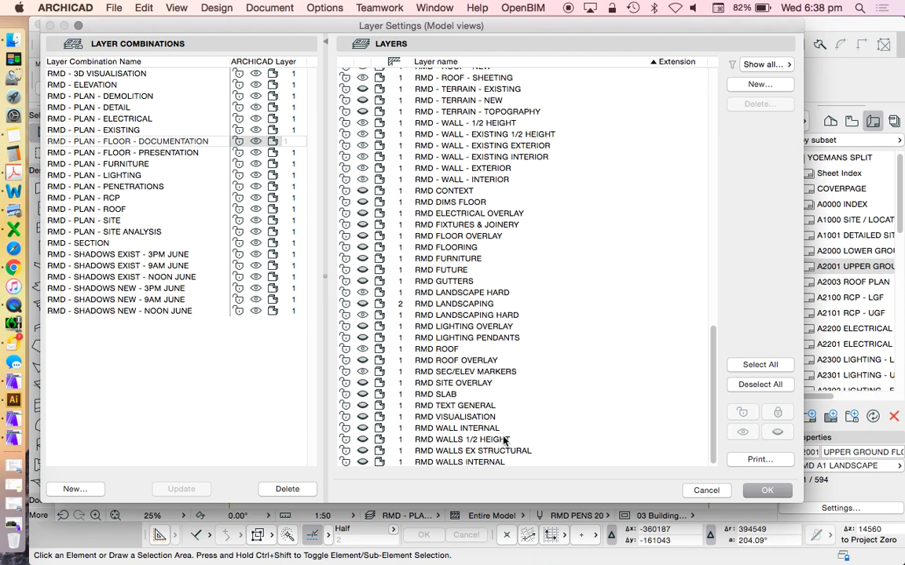
pyautogui.scroll(6, 522, 393)
pyautogui.scroll(-6, 507, 340)
pyautogui.scroll(6, 509, 344)
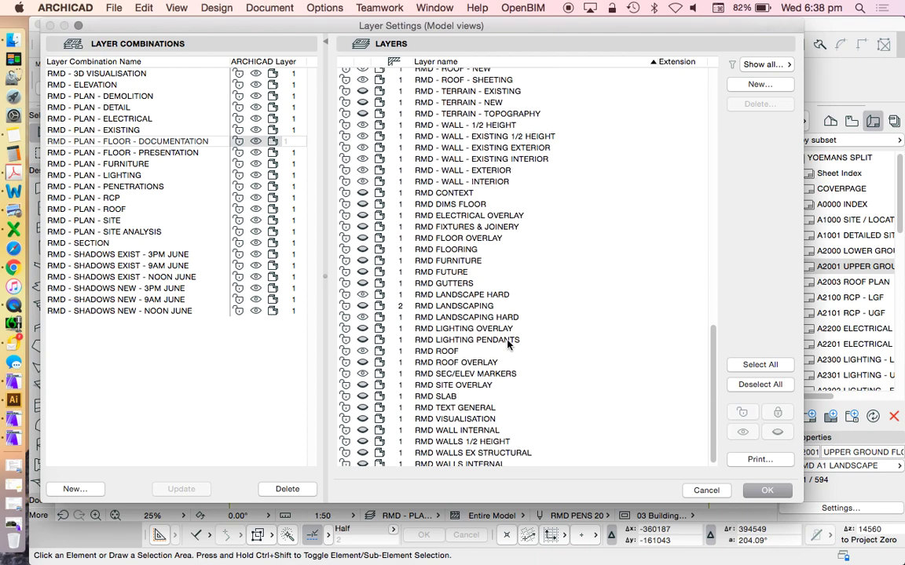
pyautogui.scroll(-3, 512, 352)
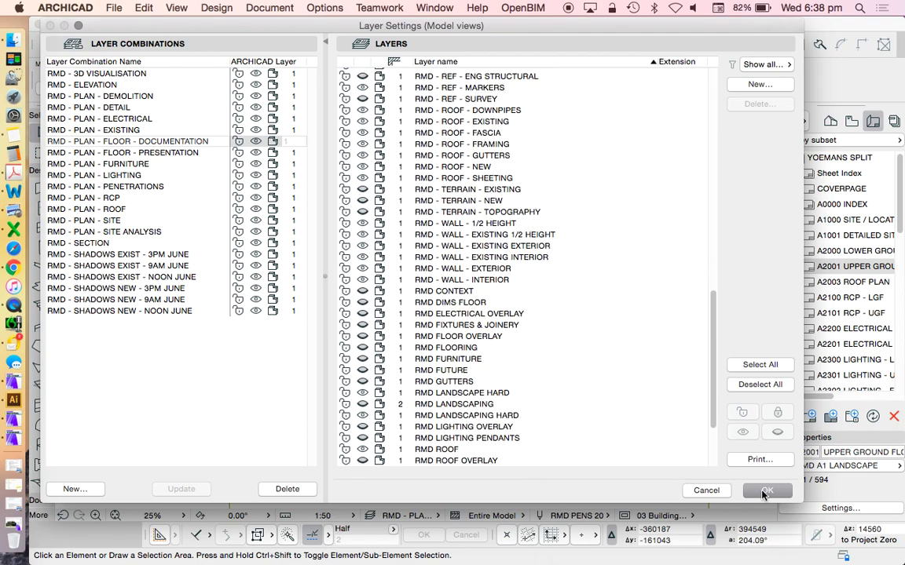